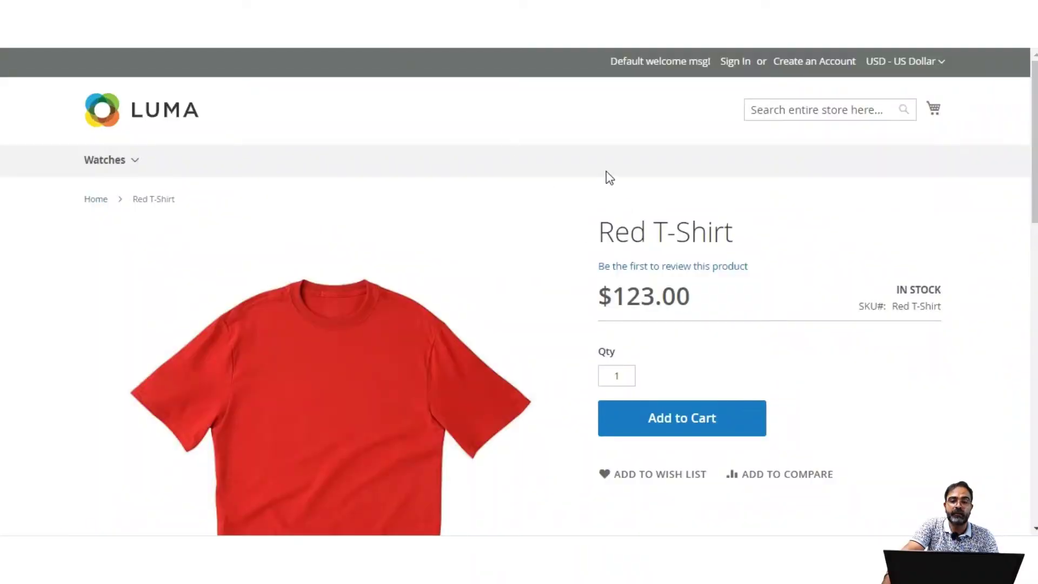
Step: Highlight the Red T-Shirt title and its $123.00 price on the Luma product page
drag(598, 233, 737, 233)
click(736, 236)
mouse_move(1035, 140)
mouse_down()
mouse_move(1034, 254)
mouse_move(1034, 142)
mouse_up()
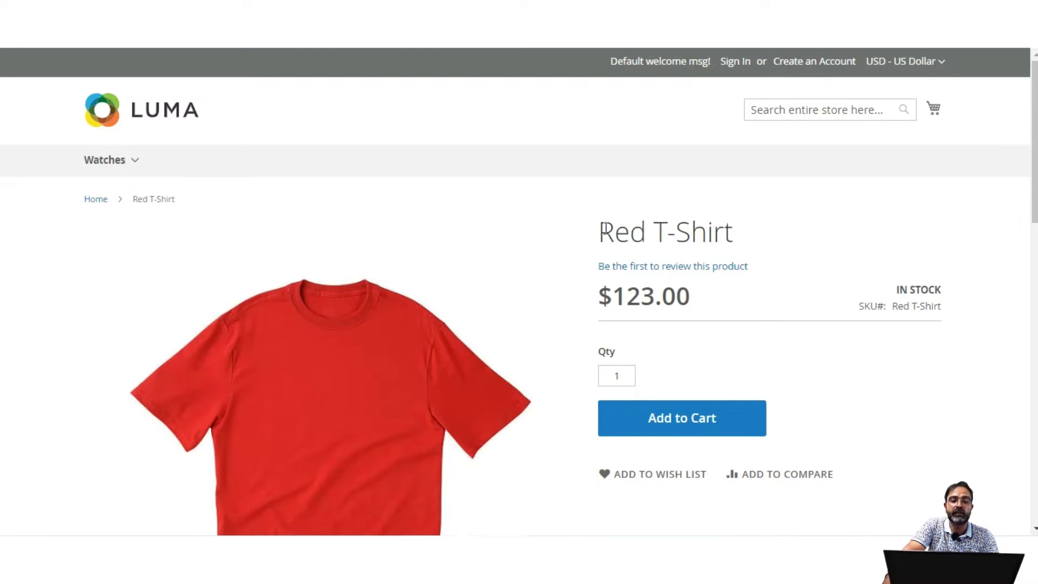
drag(600, 232, 730, 237)
click(750, 239)
drag(603, 232, 734, 231)
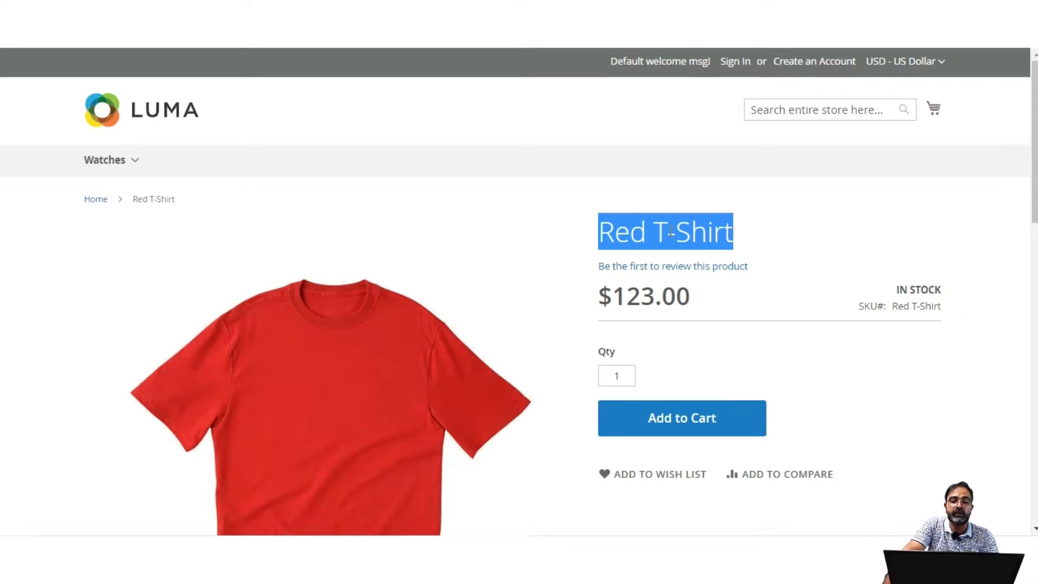
click(759, 238)
drag(604, 296, 698, 297)
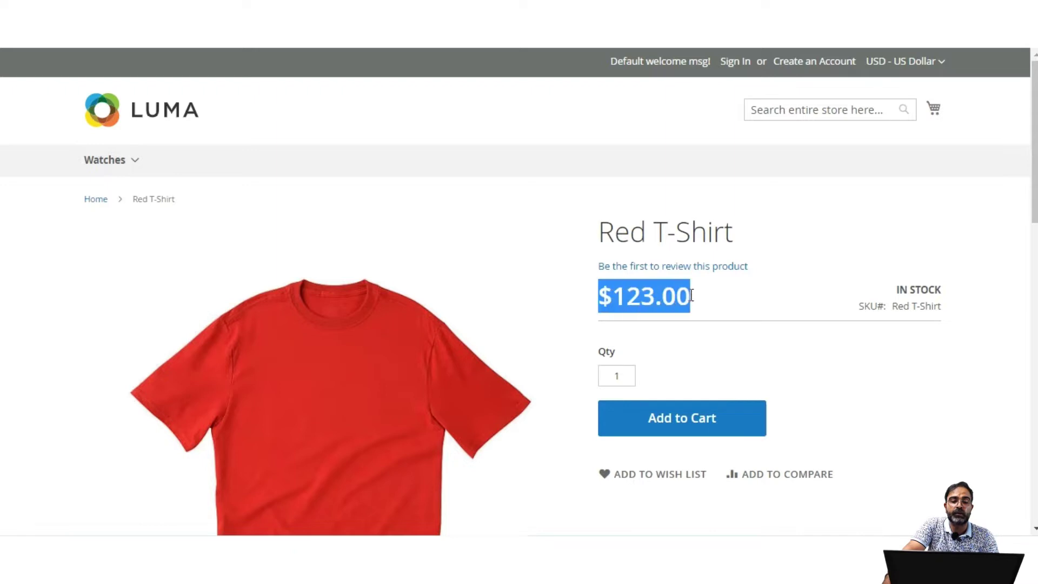
click(706, 296)
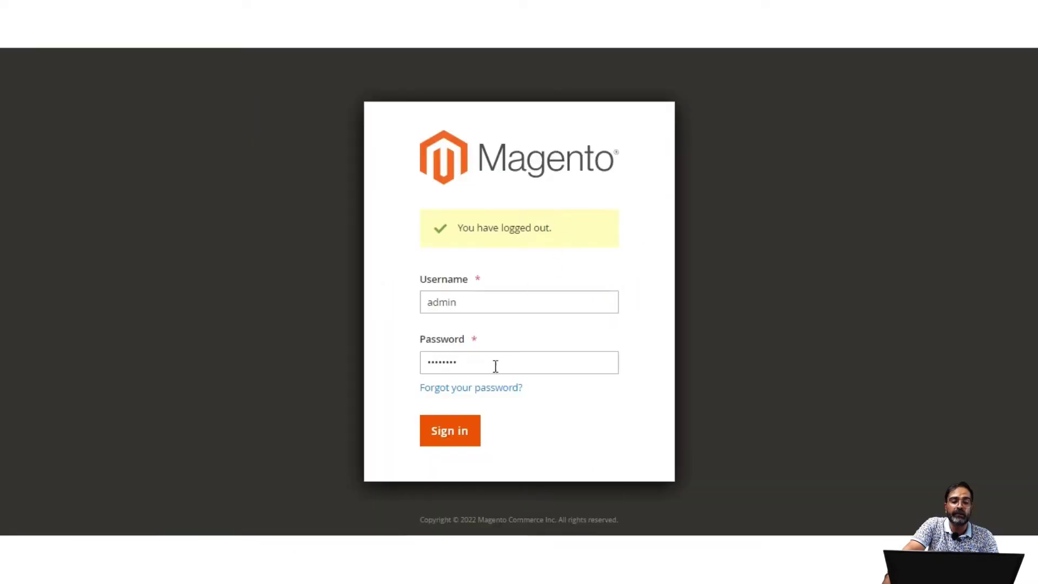
Step: Sign in to Magento Admin and go to Catalog > Products
click(457, 432)
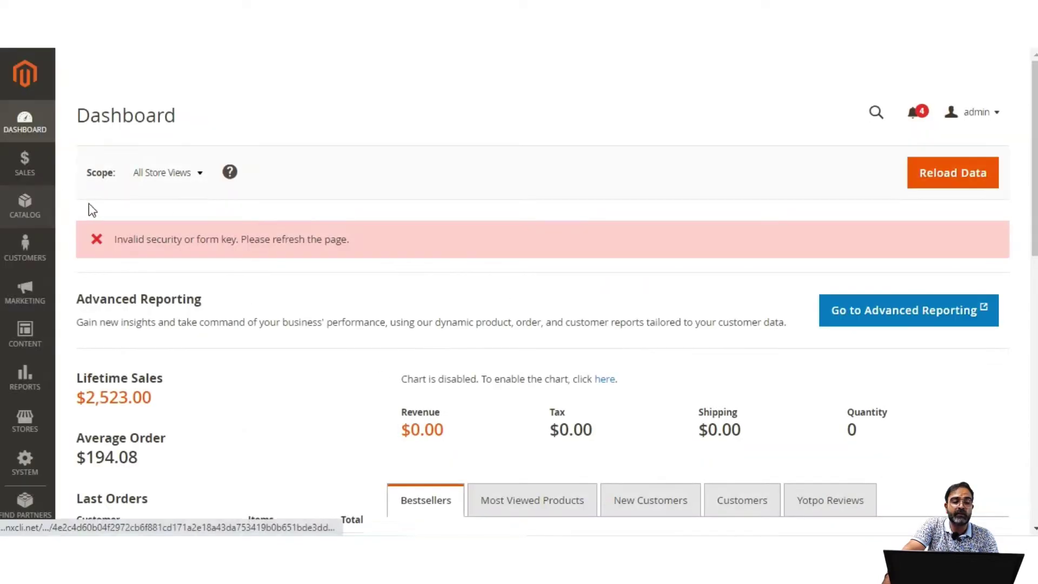
click(29, 208)
click(115, 132)
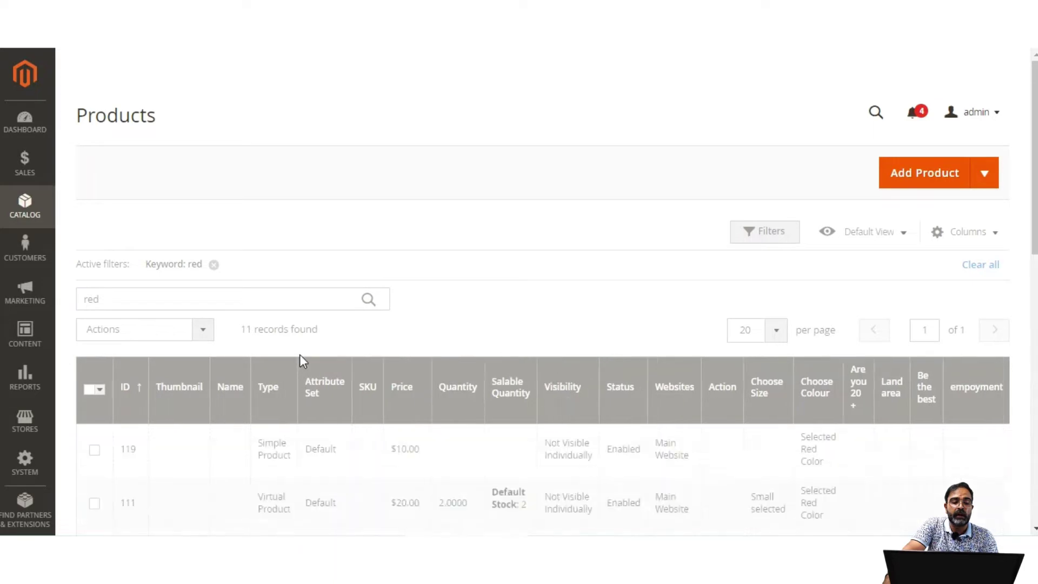
Step: Open the Red T-Shirt product from the grid and dismiss the browser's password warning
scroll(356, 392, down, 2)
scroll(359, 393, down, 10)
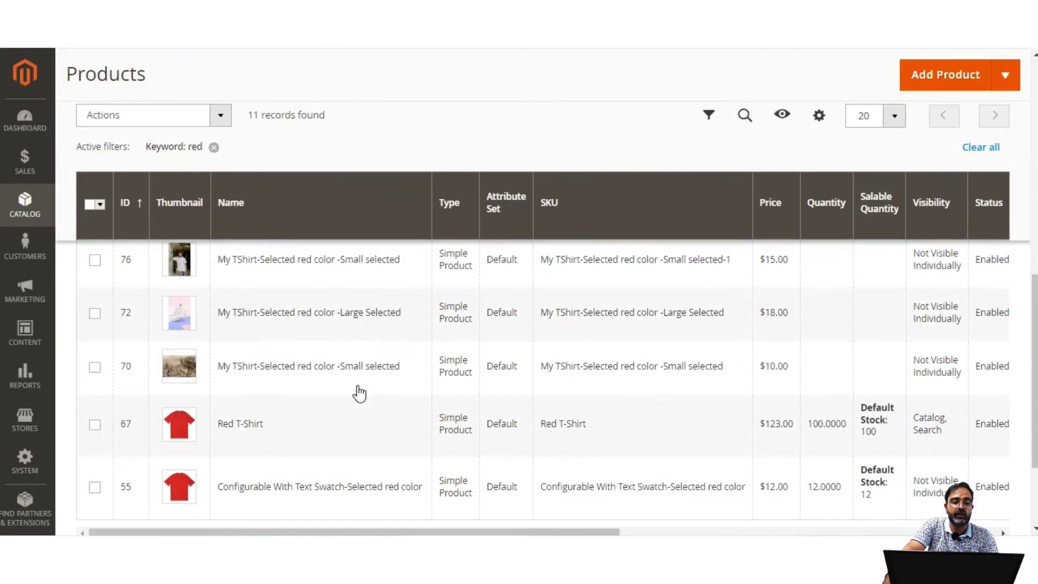
click(261, 427)
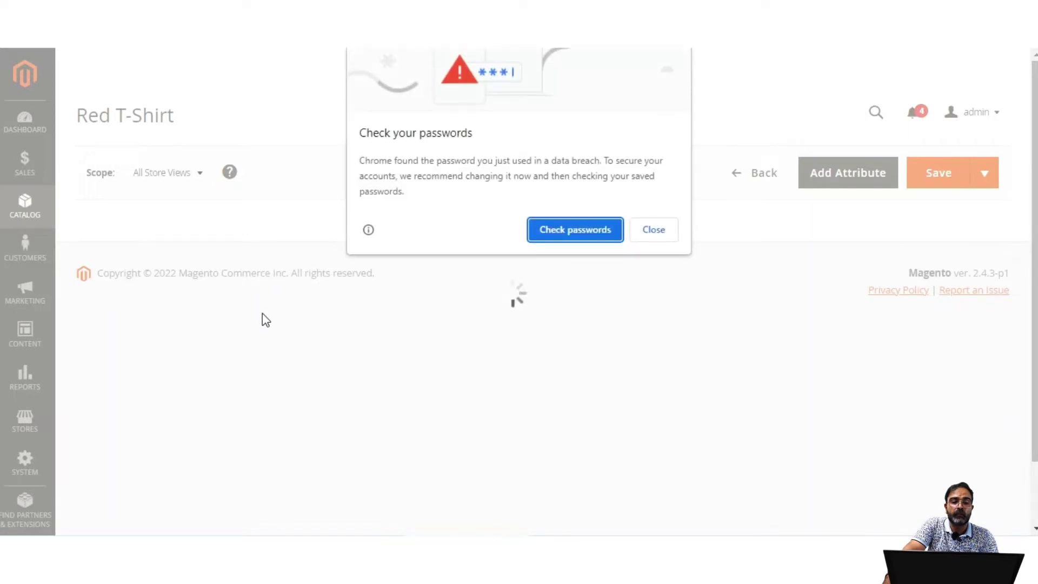
click(654, 229)
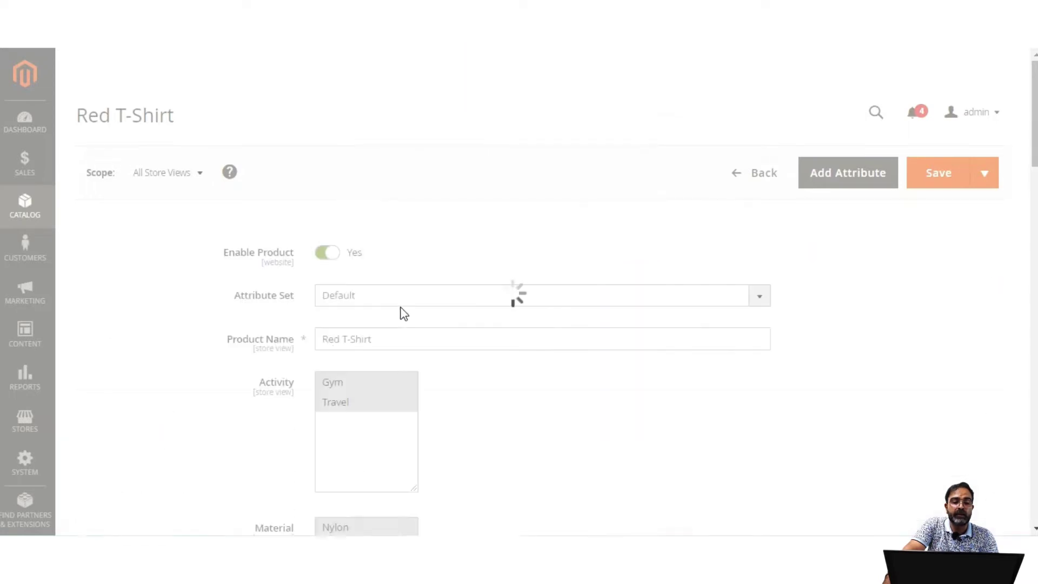
Step: Select the 123.00 value in the Price field and compare it with the storefront price
scroll(390, 313, down, 10)
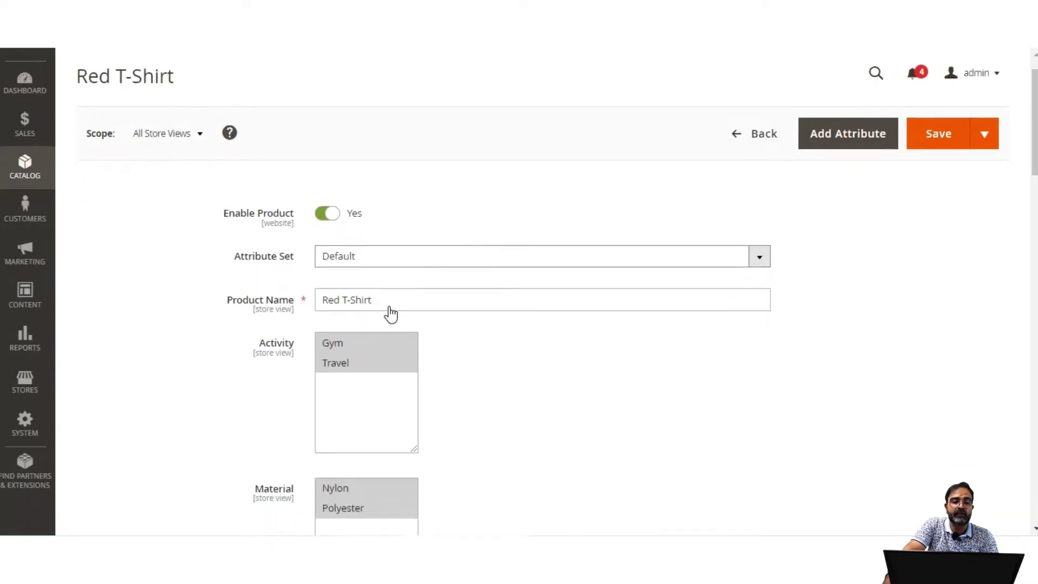
scroll(388, 306, down, 2)
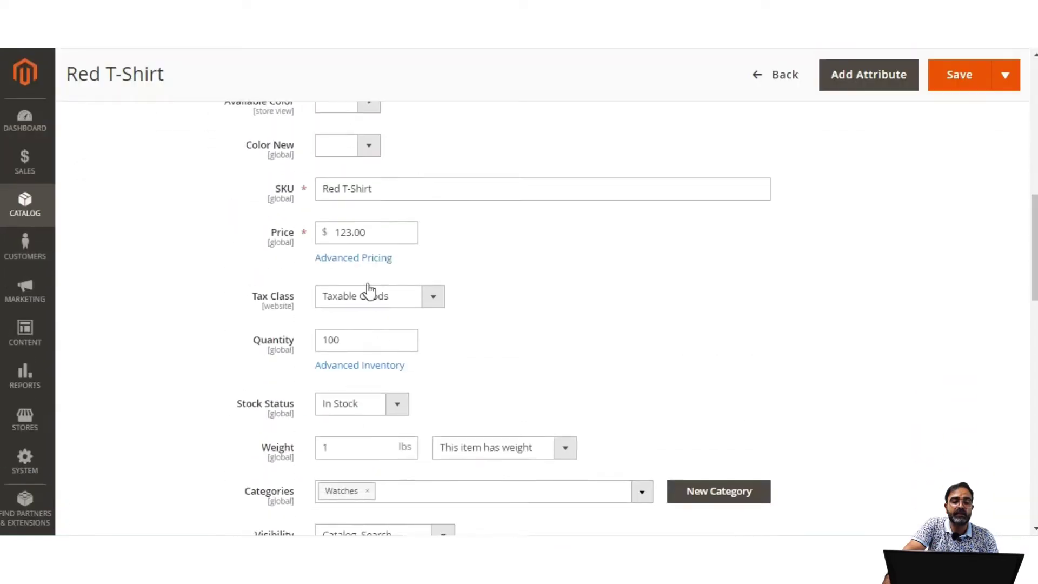
drag(271, 233, 308, 241)
click(378, 234)
double_click(358, 236)
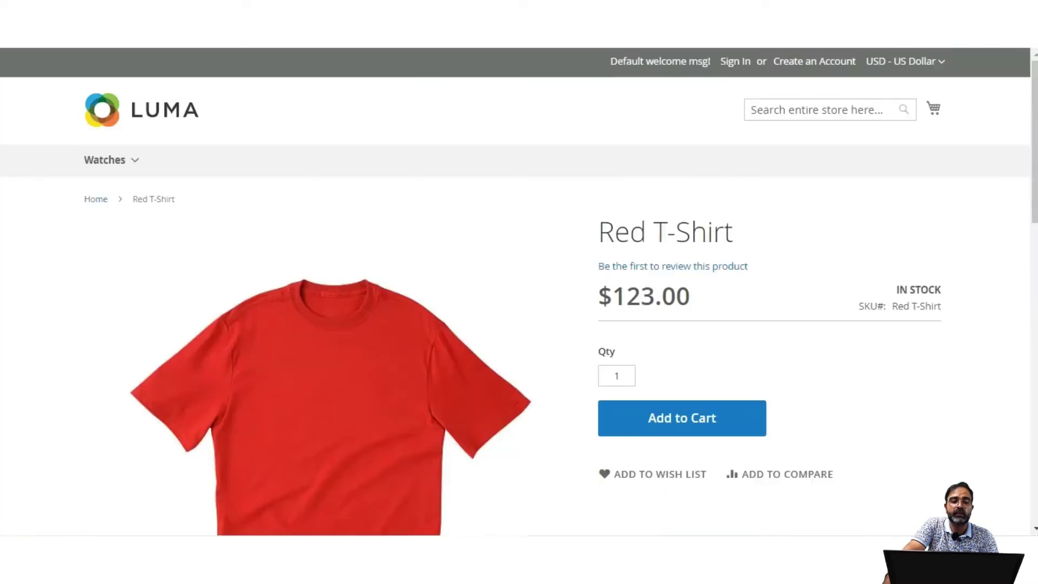
drag(607, 292, 696, 294)
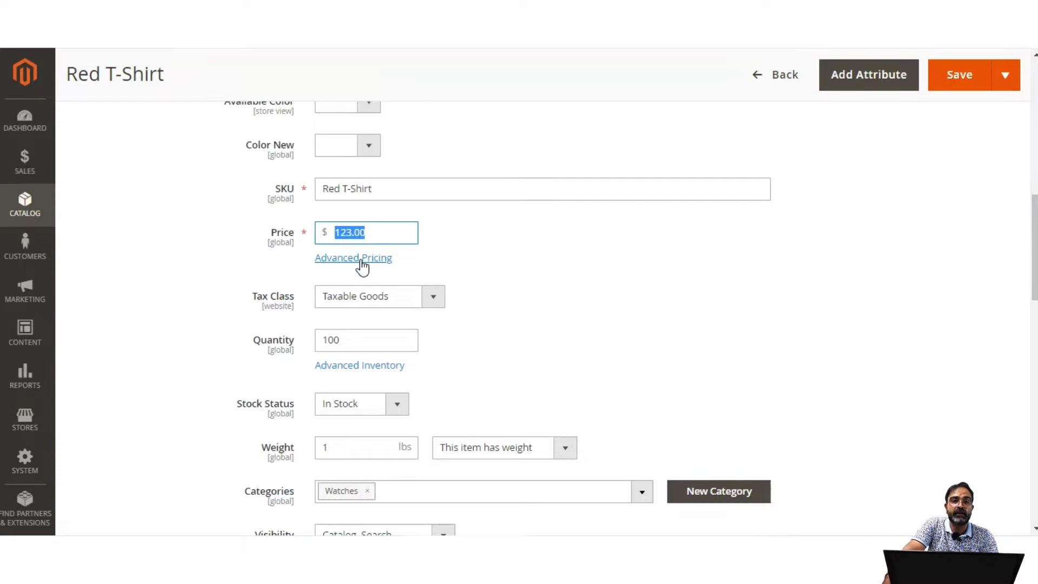
Step: Open Advanced Pricing and review the Special Price, Customer Group Price and Minimum Advertised Price fields
click(361, 261)
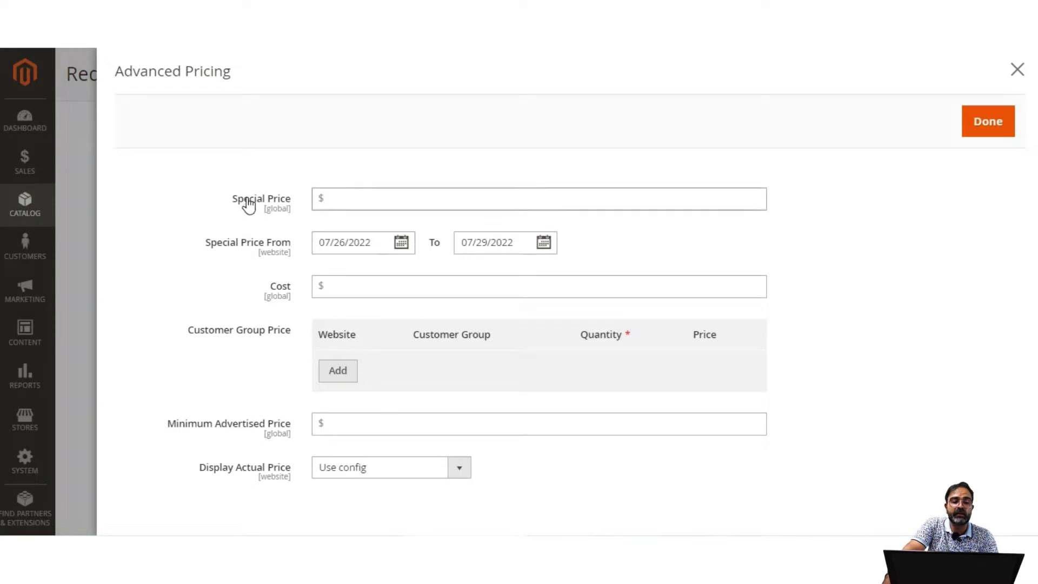
drag(236, 204, 287, 204)
drag(193, 331, 290, 335)
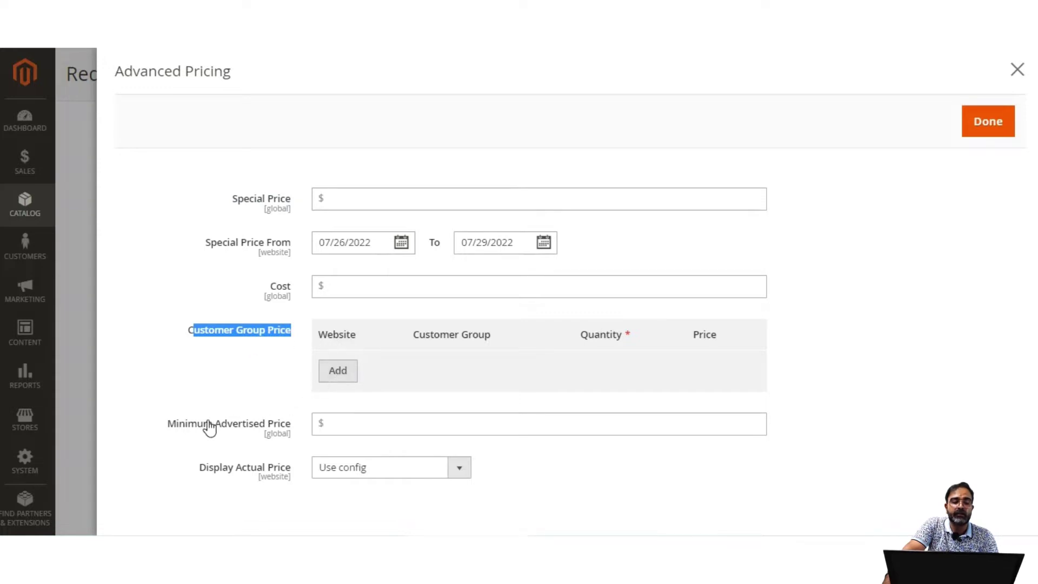
drag(175, 425, 292, 432)
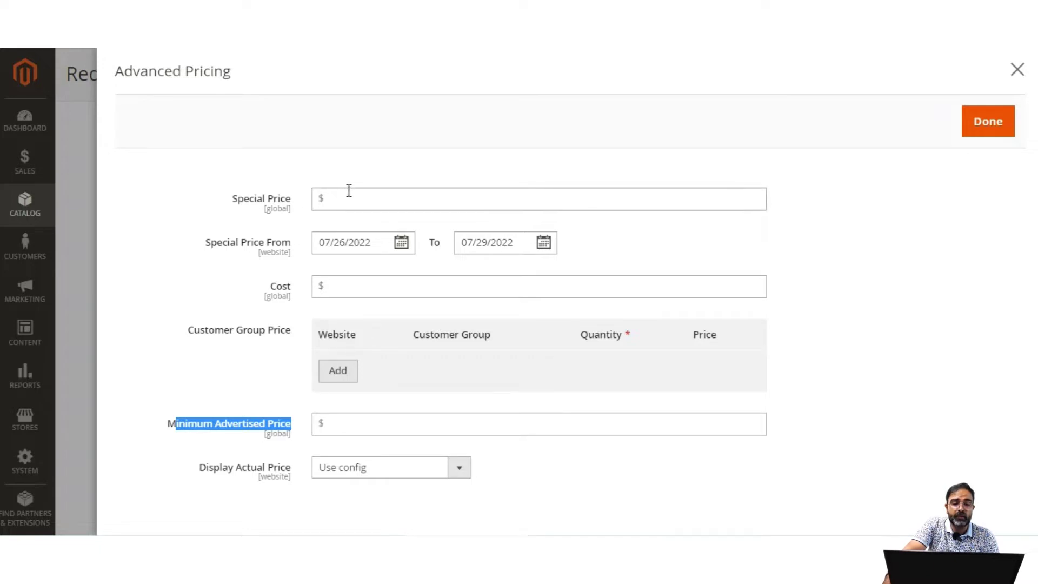
click(397, 174)
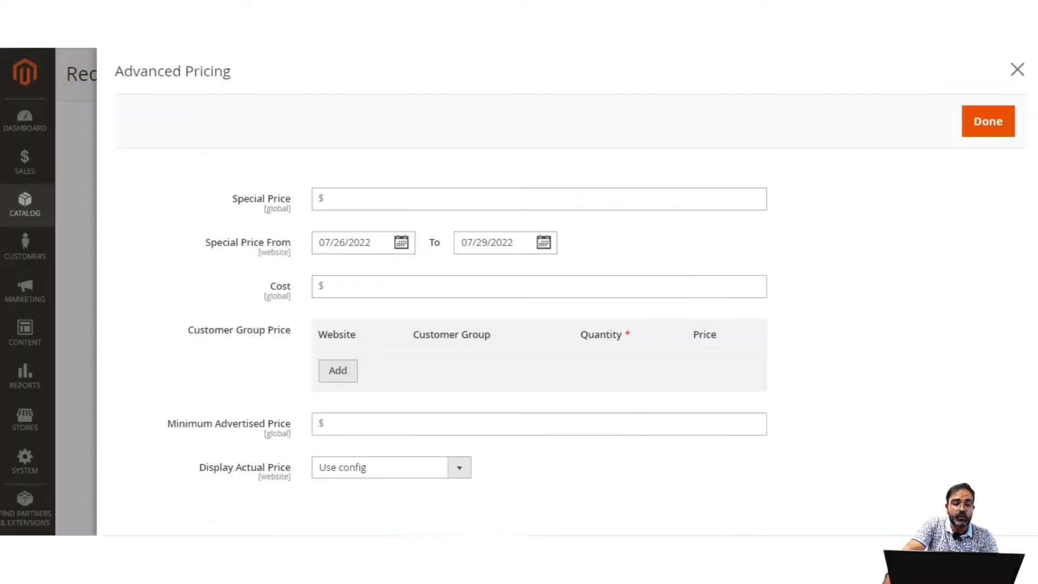
Step: Enter a special price of 100 in Advanced Pricing
click(351, 196)
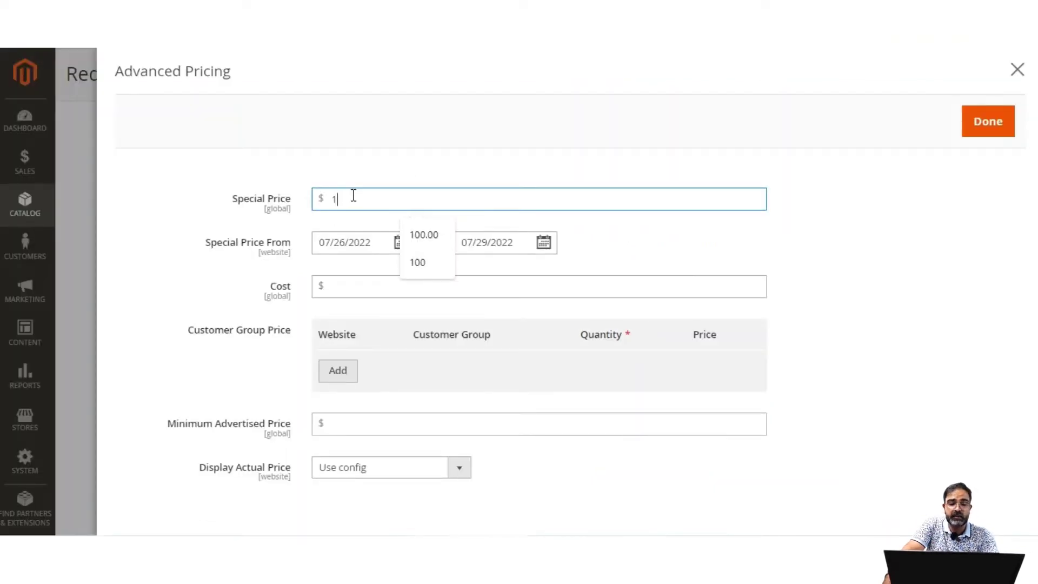
text(100)
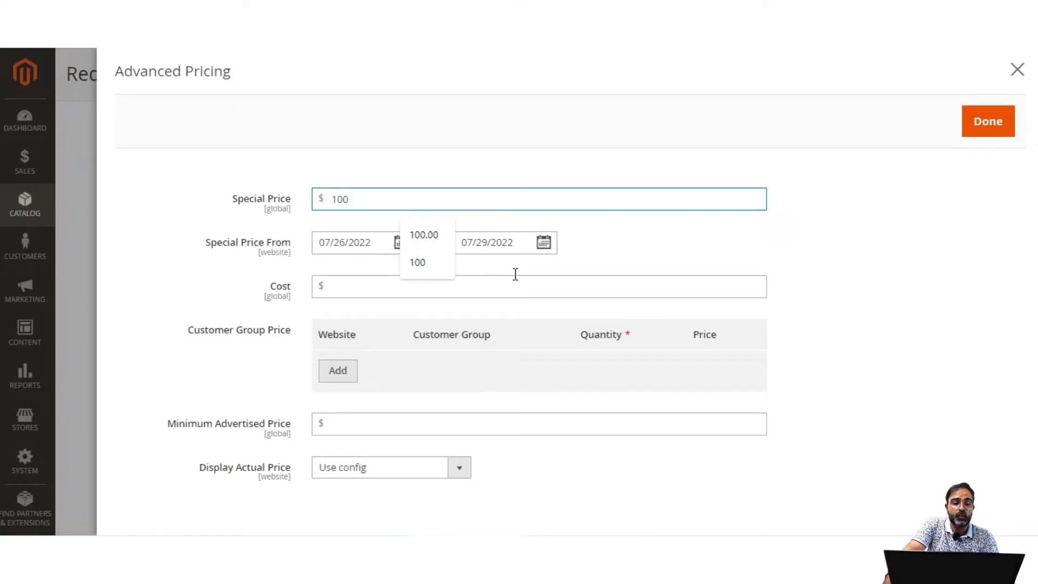
click(591, 244)
drag(212, 246, 294, 253)
click(420, 265)
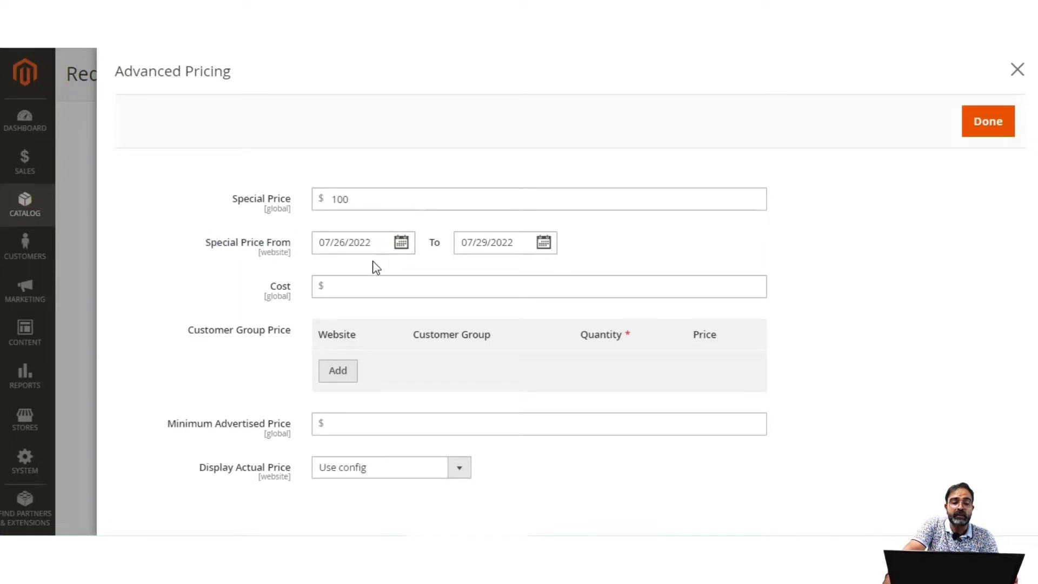
Step: Confirm the 07/26/2022 to 07/29/2022 special price dates, apply them, and save the product
click(403, 247)
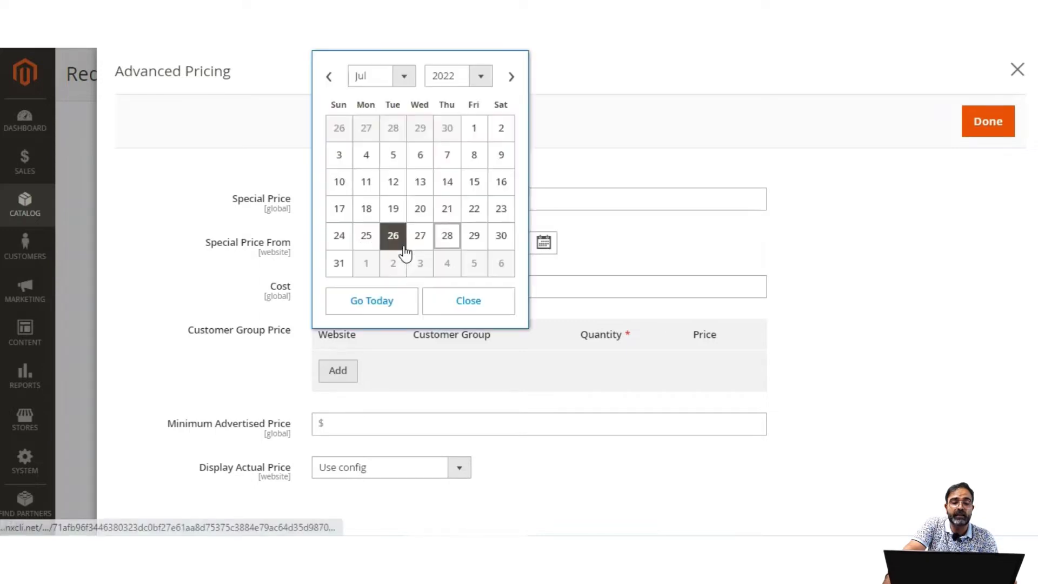
click(613, 239)
click(544, 243)
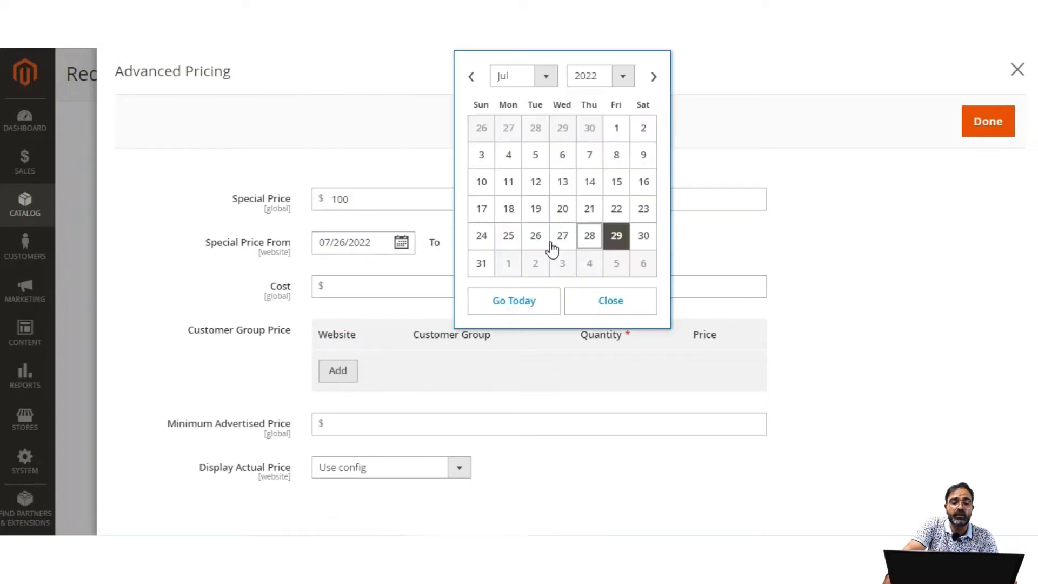
click(674, 241)
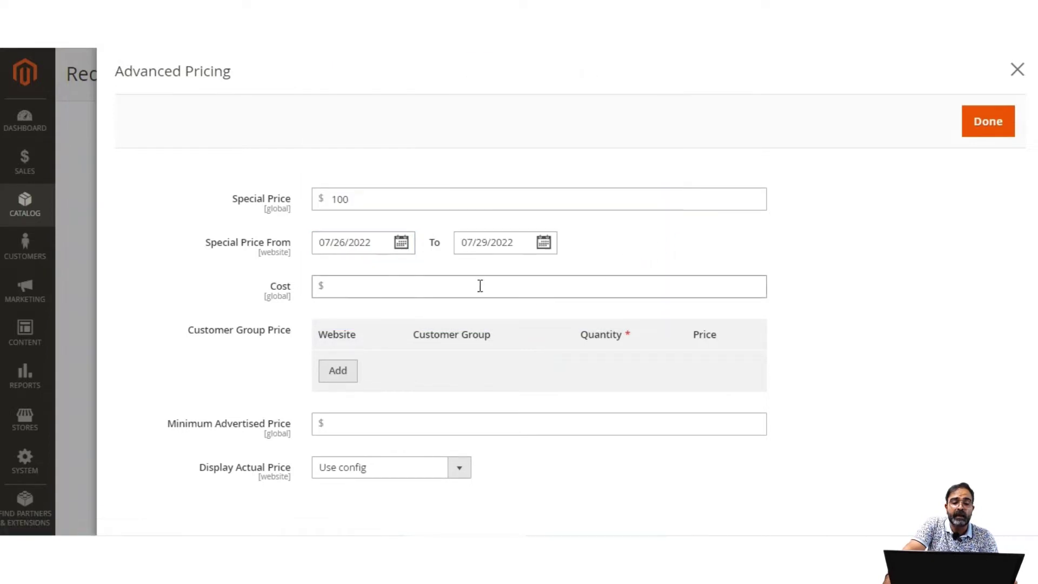
click(987, 128)
click(957, 74)
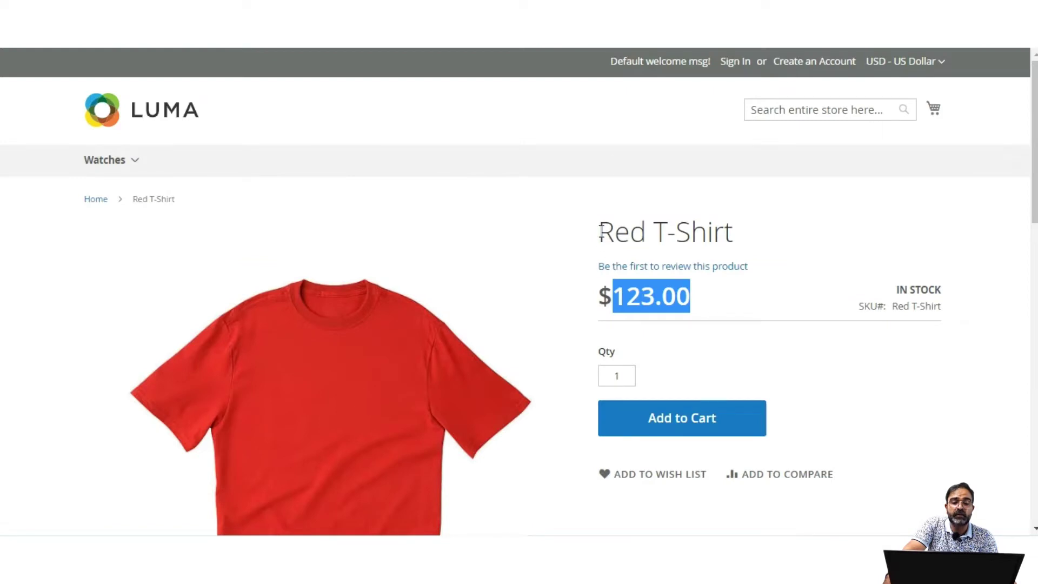
Step: Reload the storefront product page and check the new $100.00 price
drag(603, 231, 727, 232)
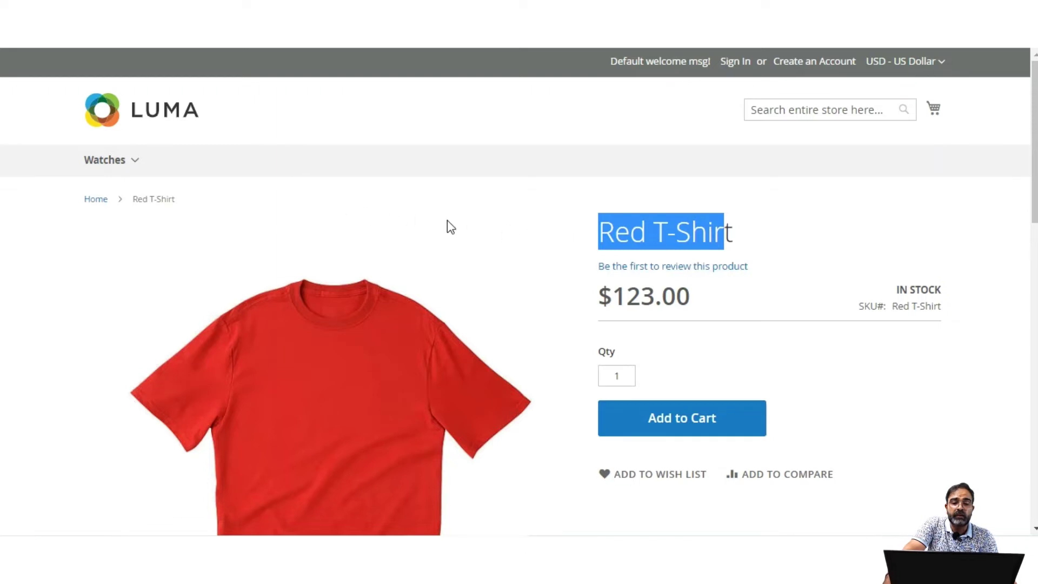
key(F5)
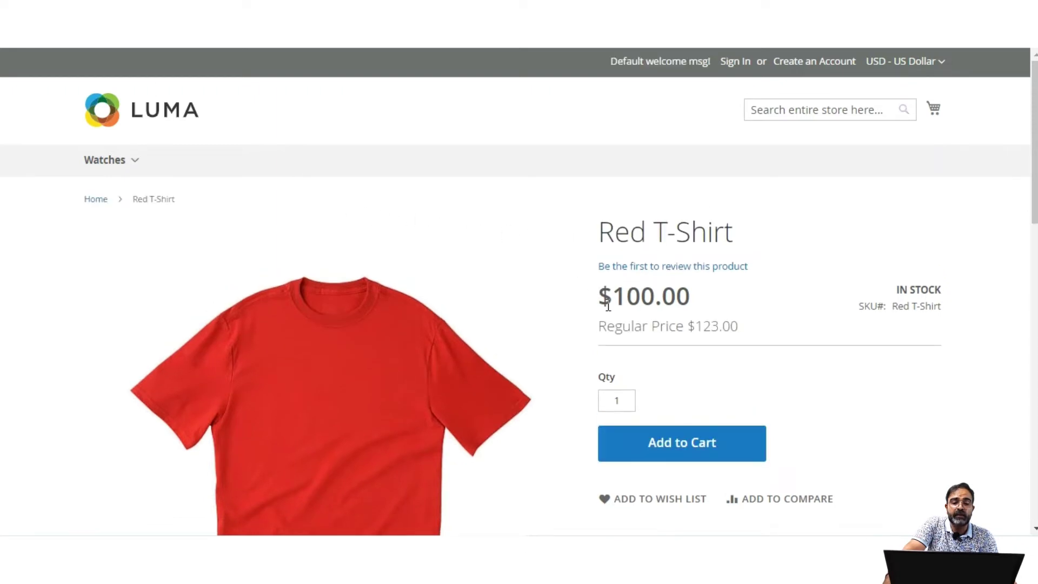
drag(598, 296, 703, 305)
click(702, 304)
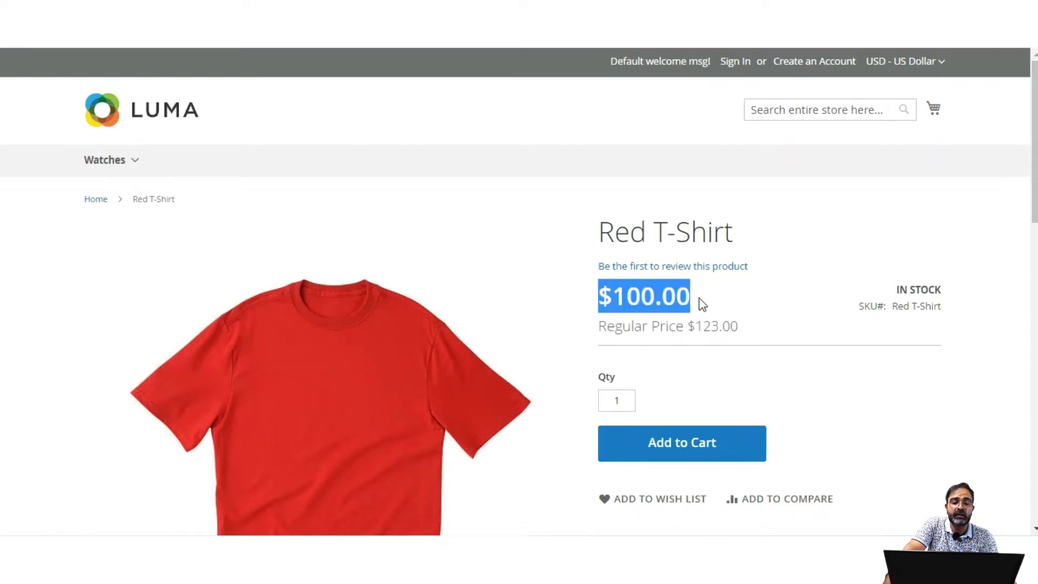
Step: Compare the $123.00 Regular Price with the $100.00 special price, then return to the admin edit page
drag(602, 326, 738, 324)
click(692, 321)
click(741, 336)
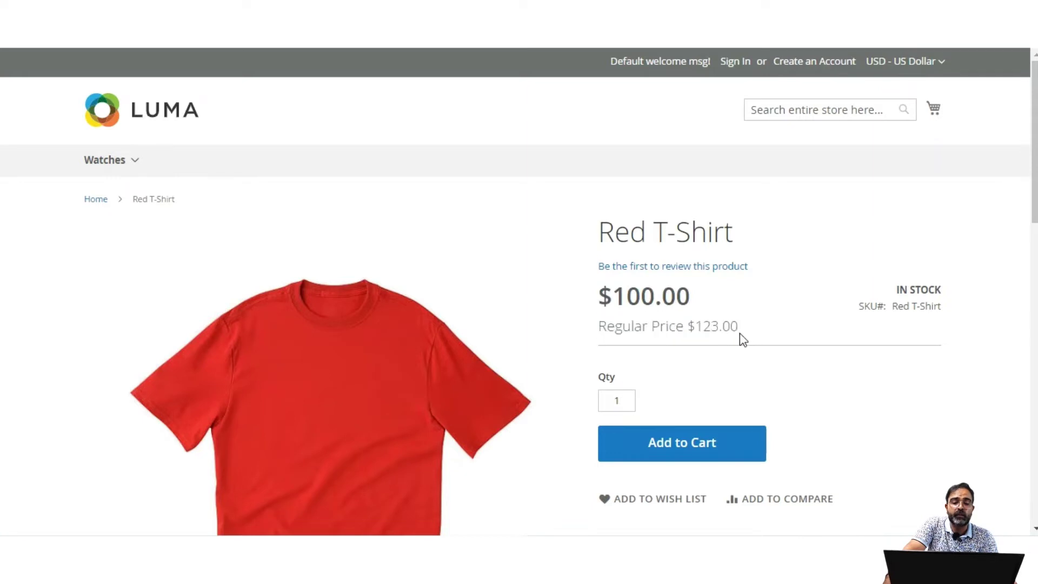
drag(690, 327, 740, 327)
click(747, 332)
drag(606, 300, 695, 301)
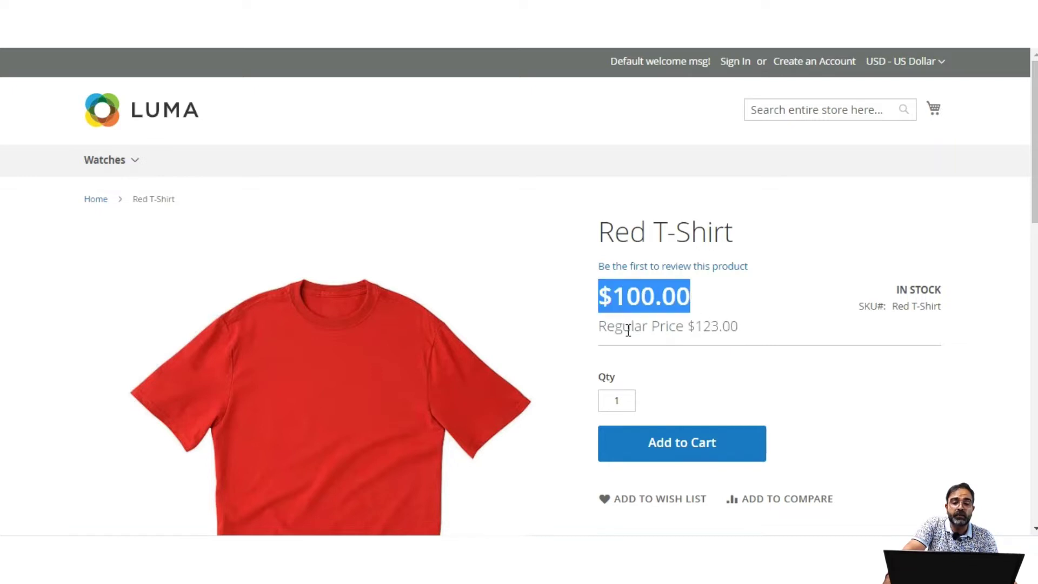
key(ctrl+Tab)
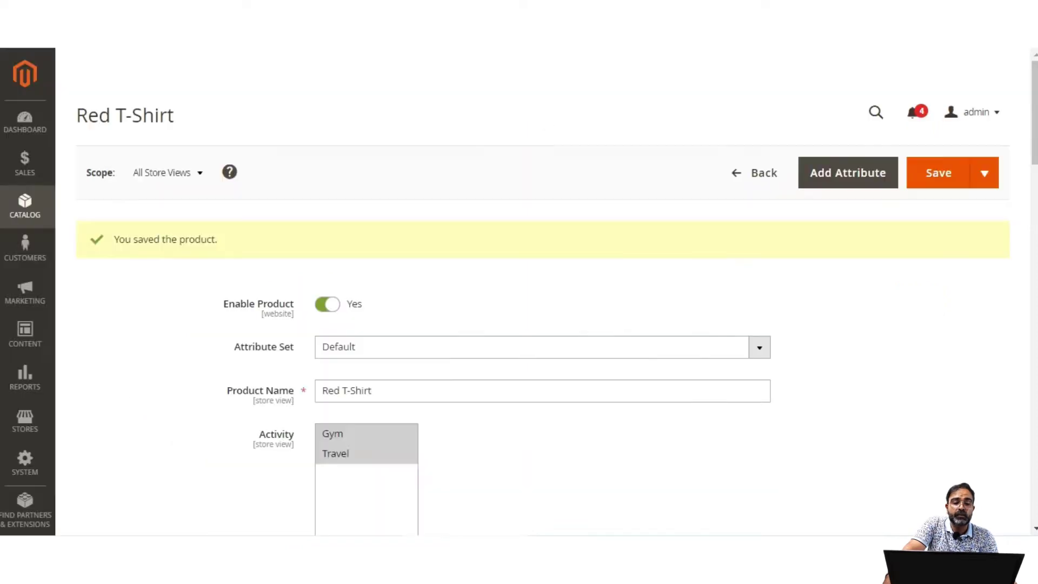
Step: Reopen Advanced Pricing and delete the 100.00 special price value
scroll(463, 304, down, 12)
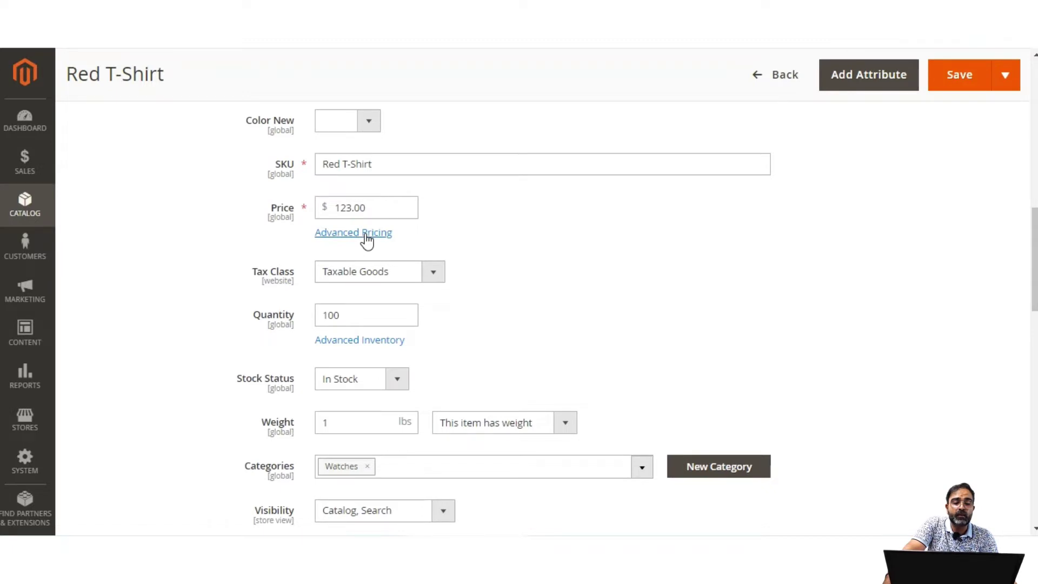
click(365, 233)
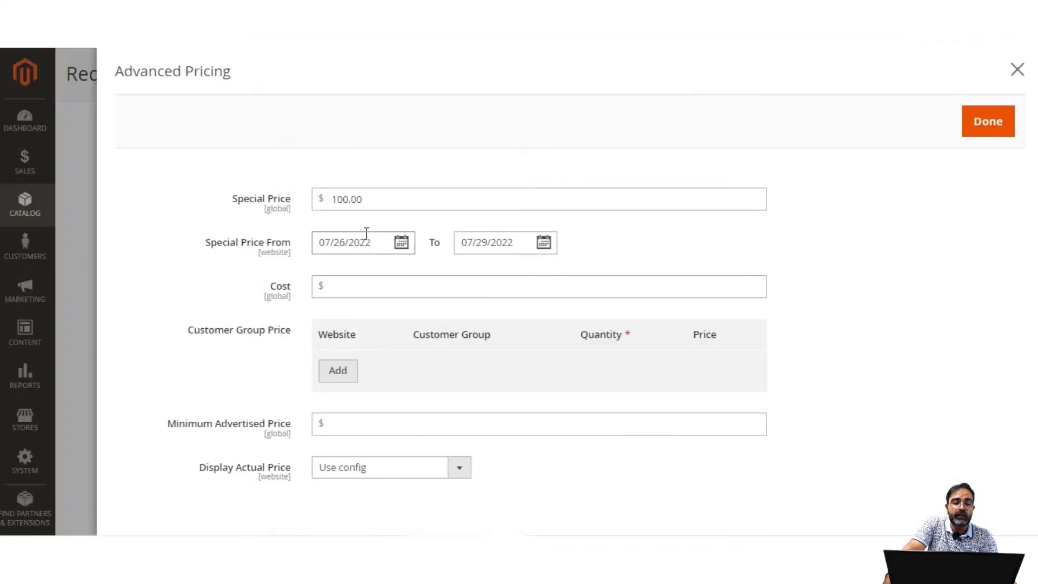
drag(371, 200, 280, 204)
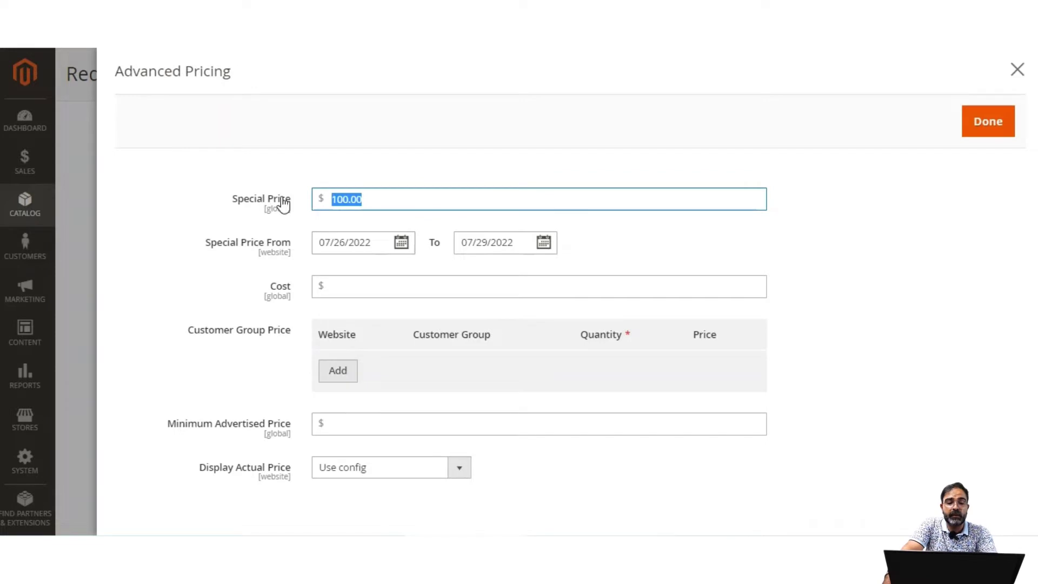
key(BackSpace)
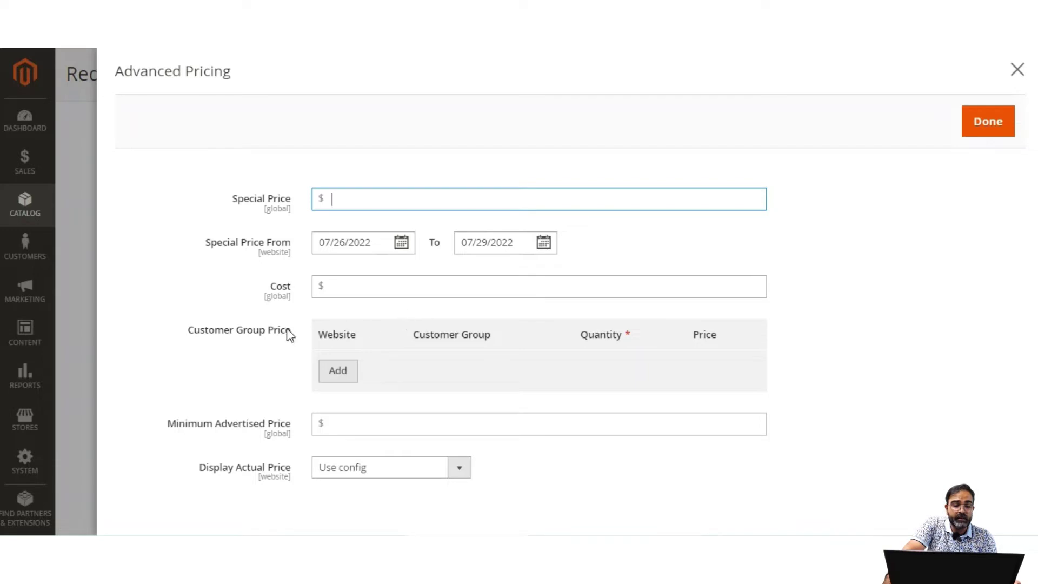
Step: Add a customer group price row for All Websites [USD] and the NOT LOGGED IN group
drag(199, 337, 273, 343)
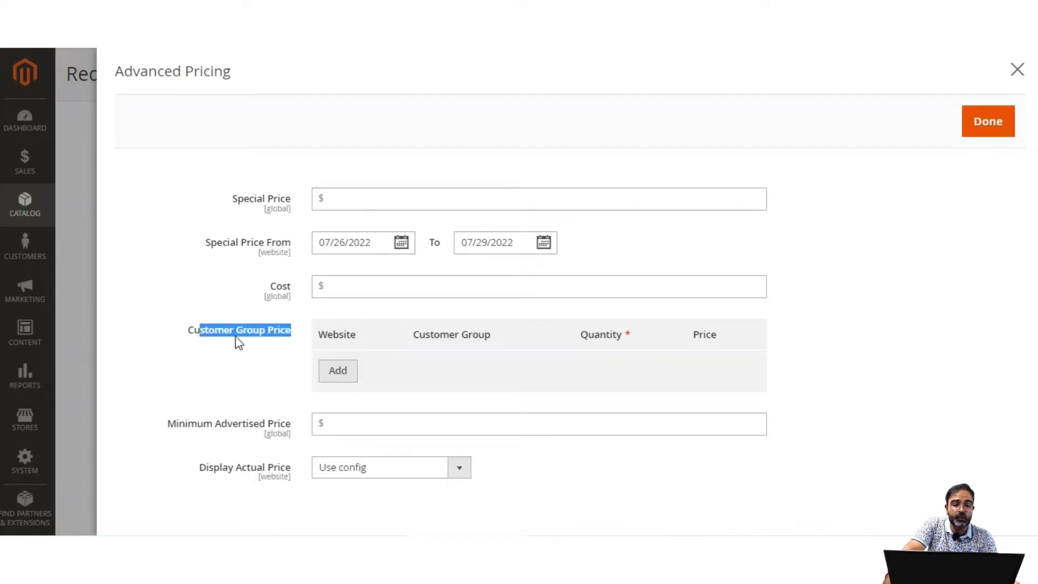
click(262, 359)
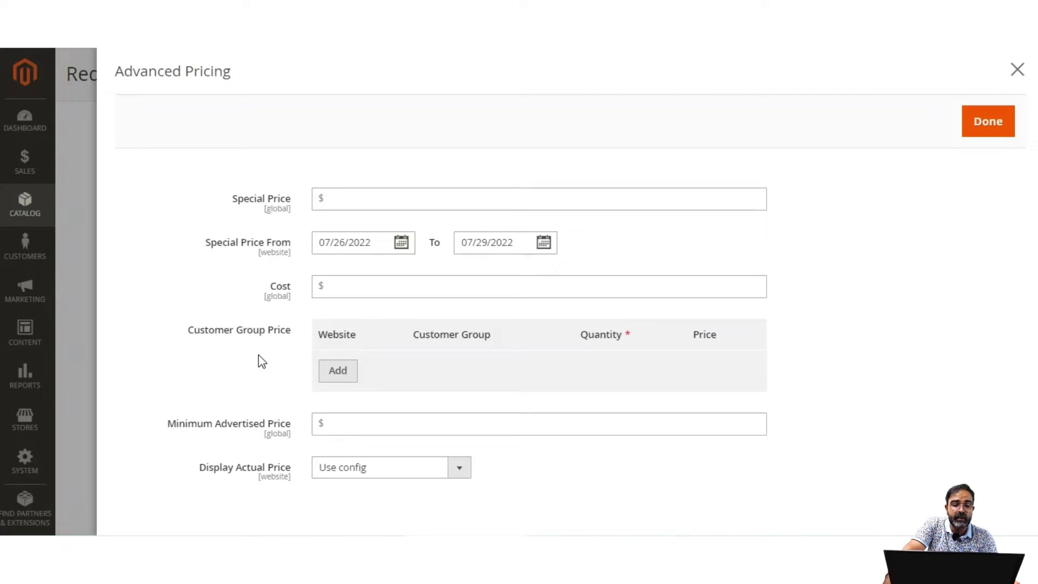
click(346, 379)
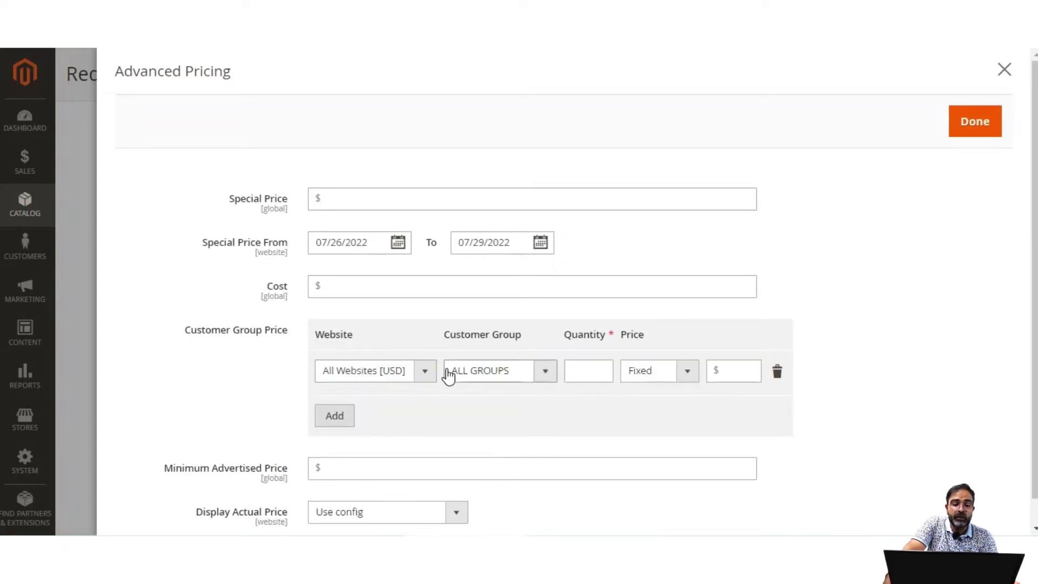
click(426, 378)
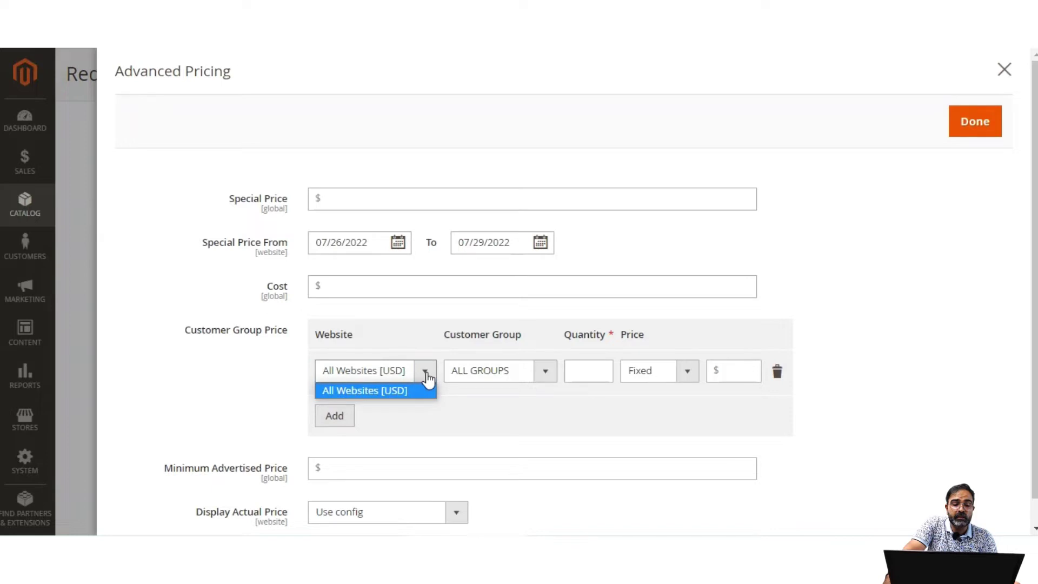
click(426, 378)
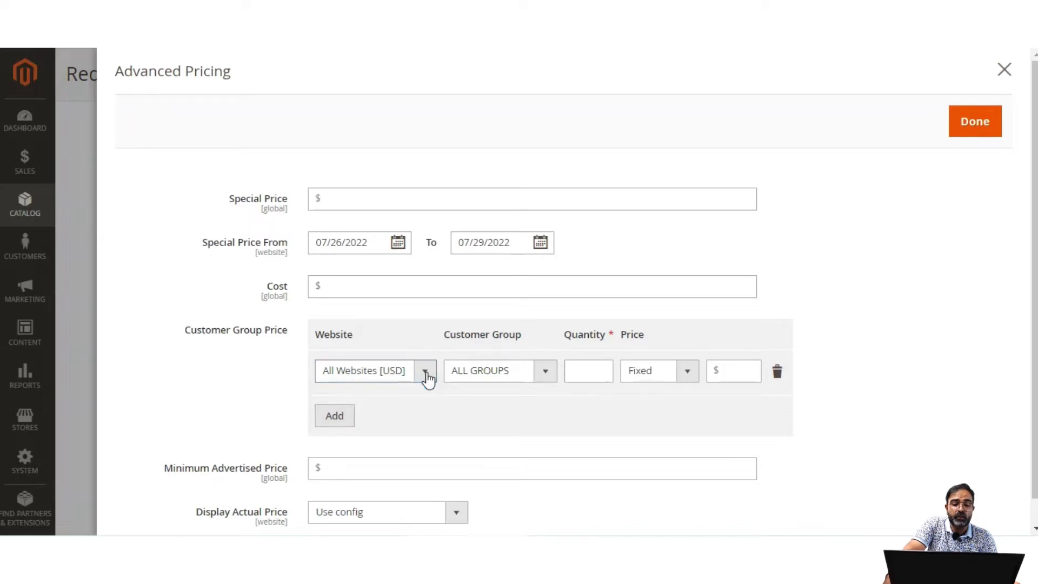
click(547, 378)
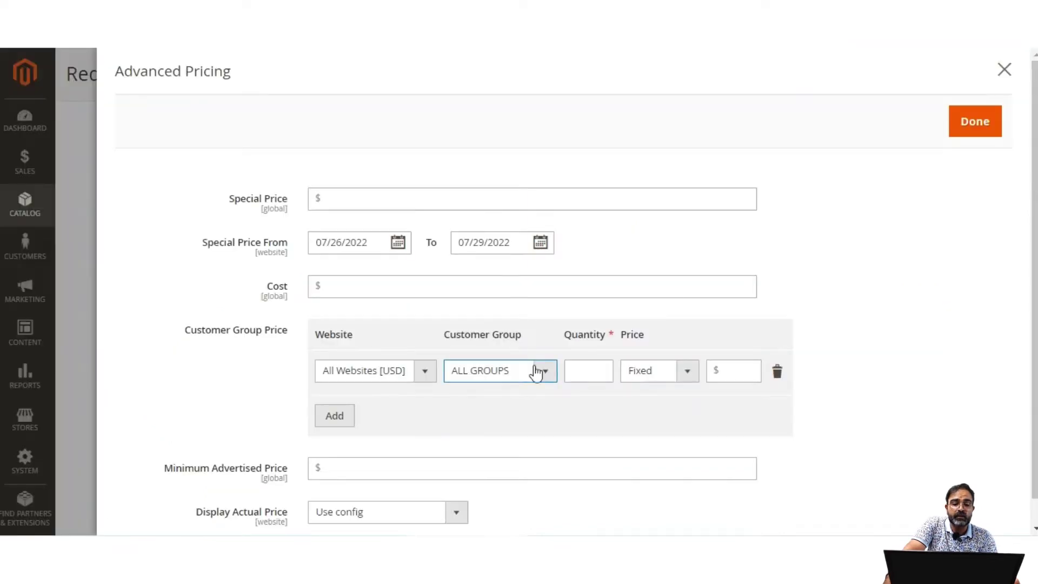
click(540, 370)
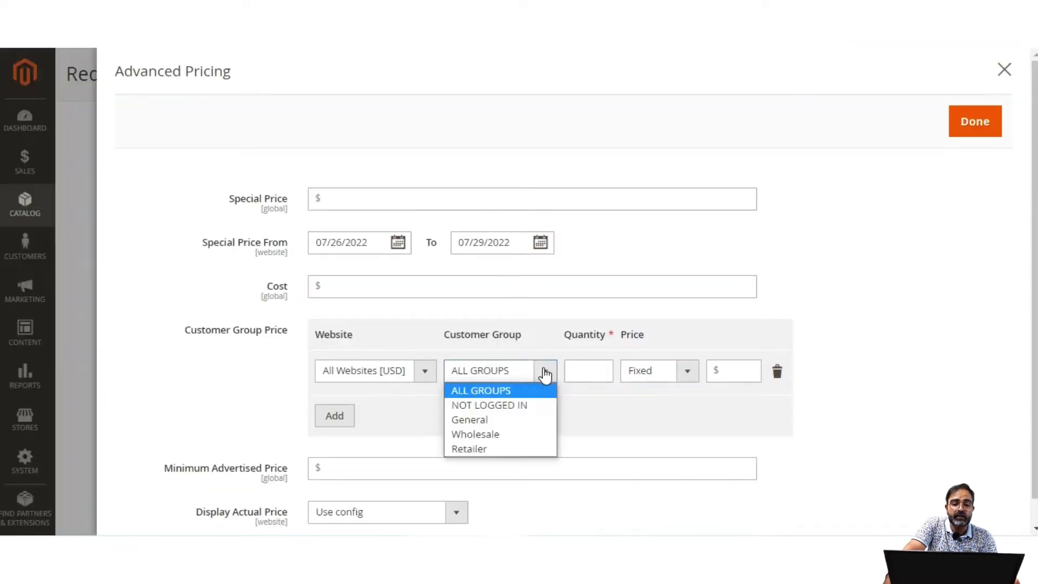
click(519, 406)
Step: Set the row to quantity 1 at fixed price 120, apply, and save the product
click(588, 369)
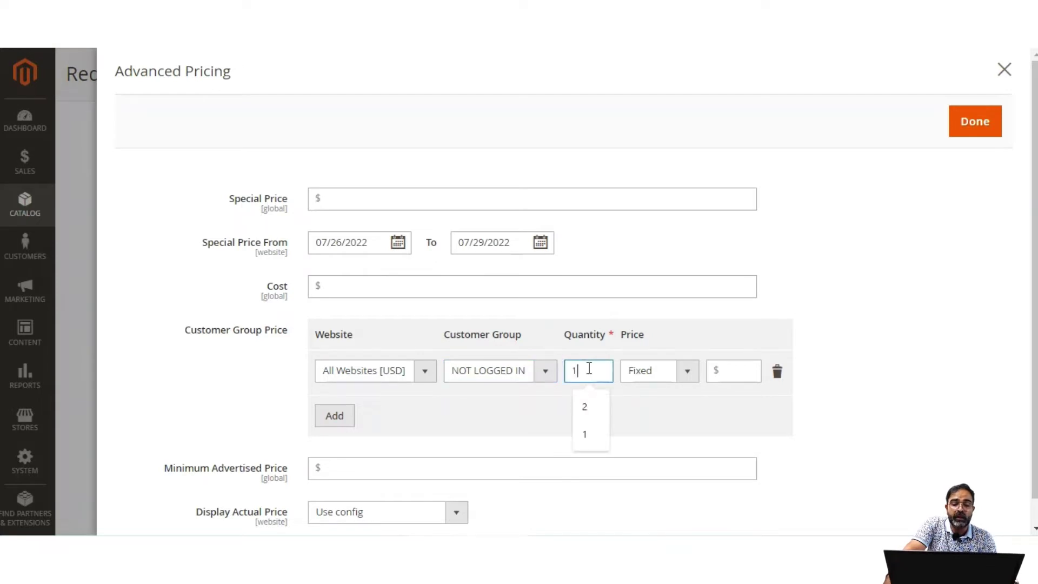
click(741, 371)
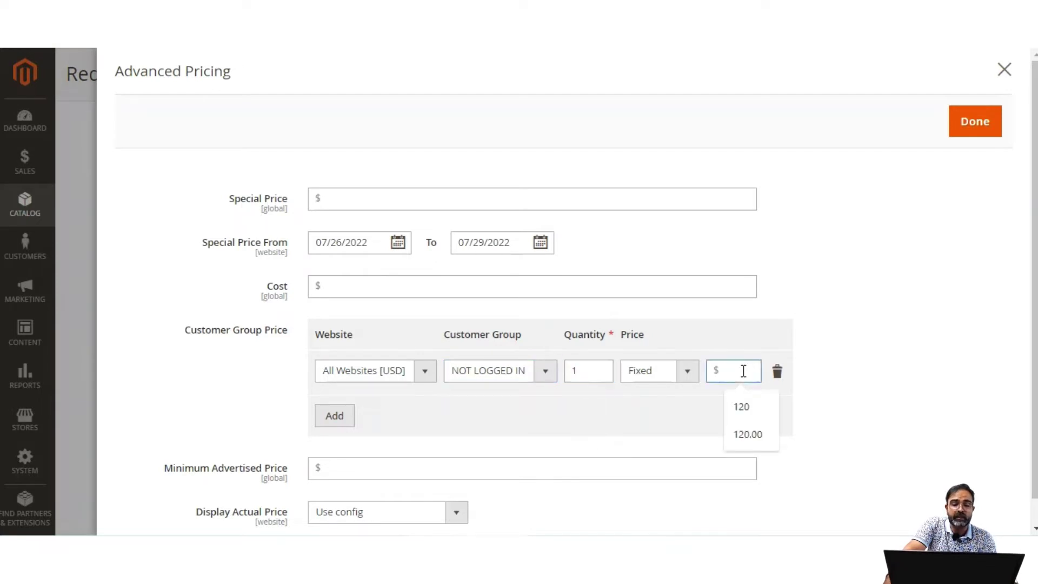
click(750, 407)
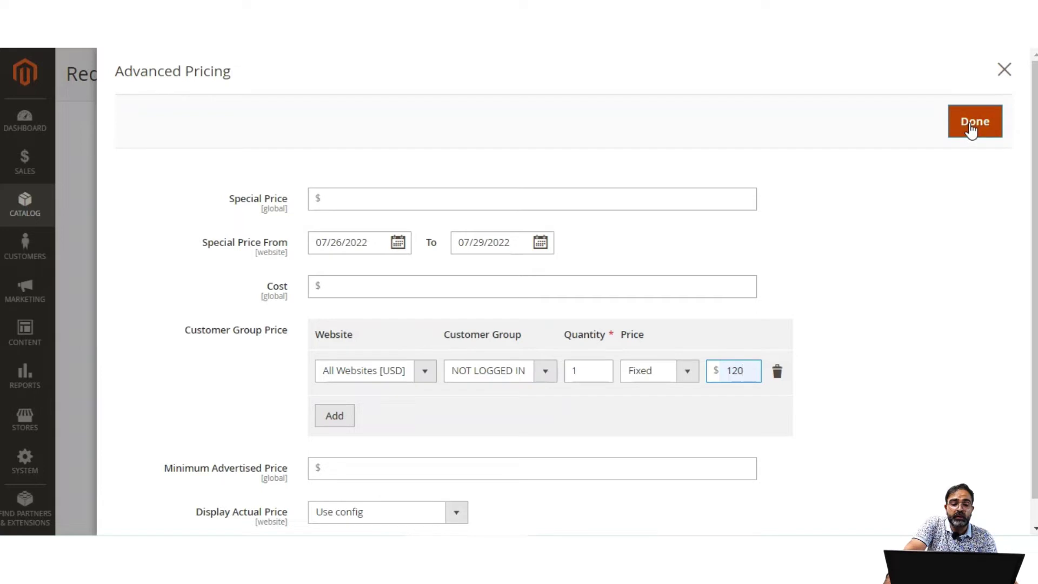
click(971, 129)
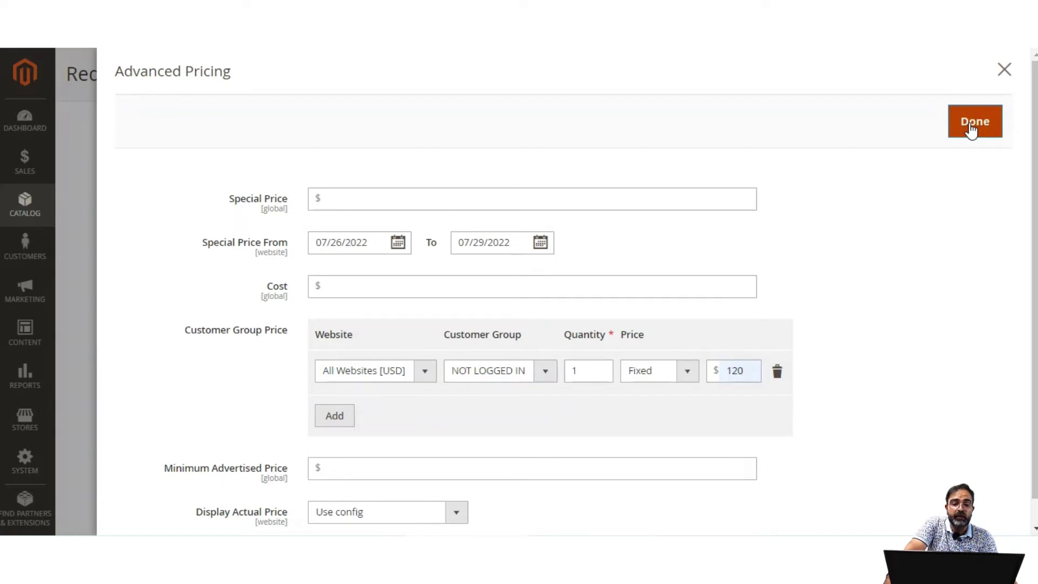
click(957, 82)
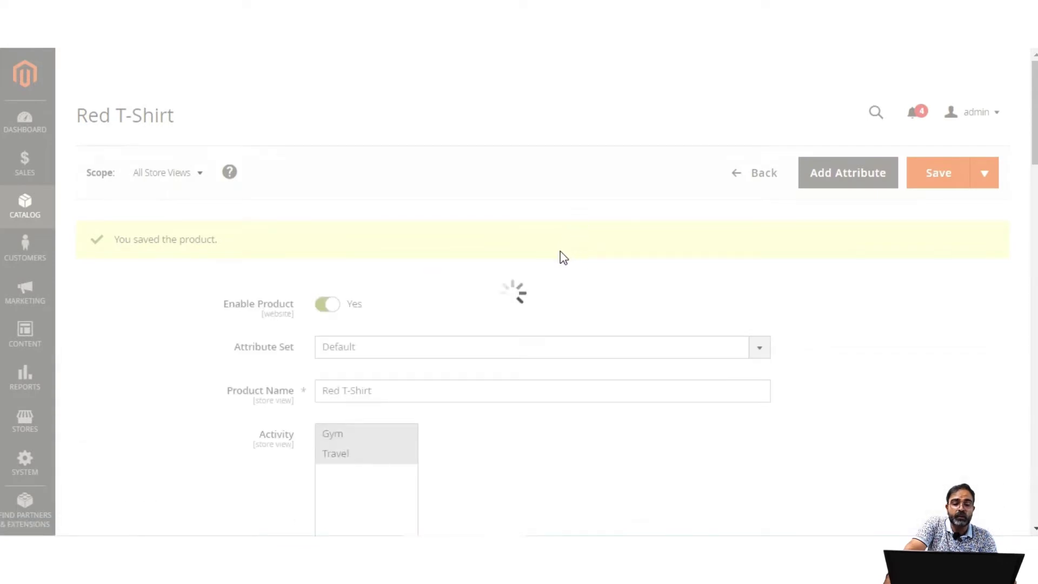
scroll(562, 257, down, 10)
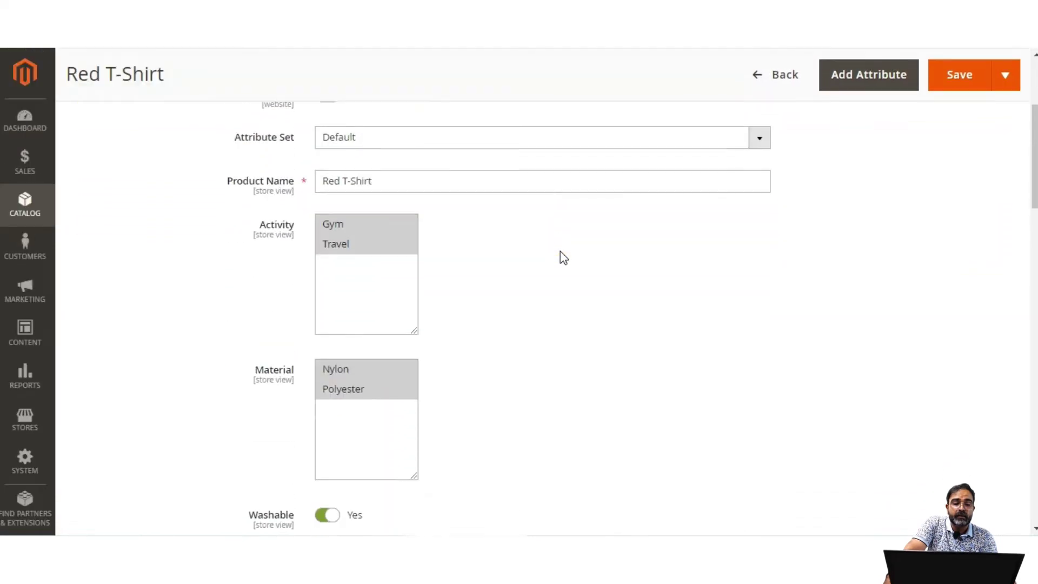
scroll(562, 257, down, 1)
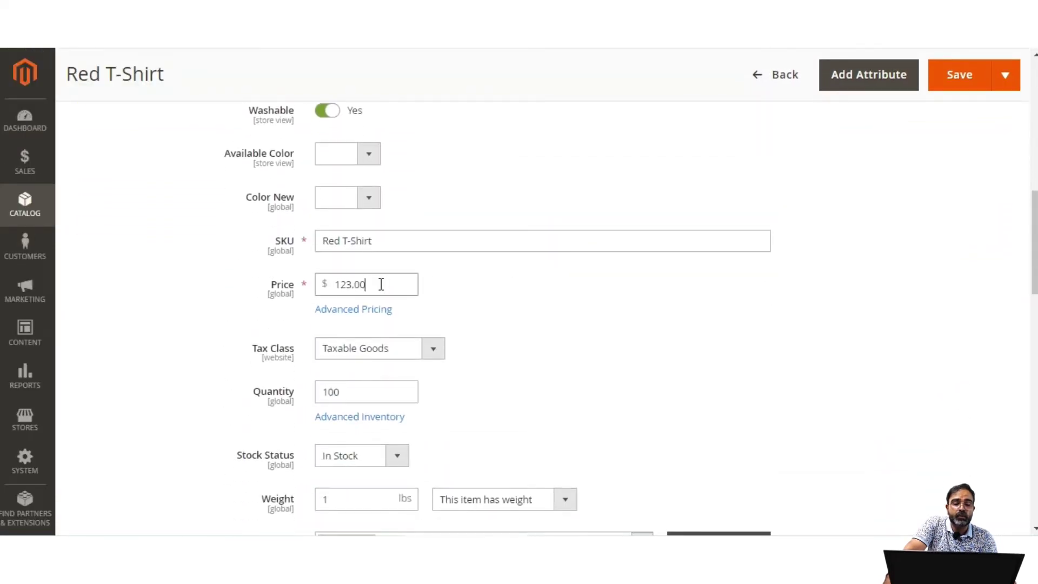
drag(384, 284, 323, 292)
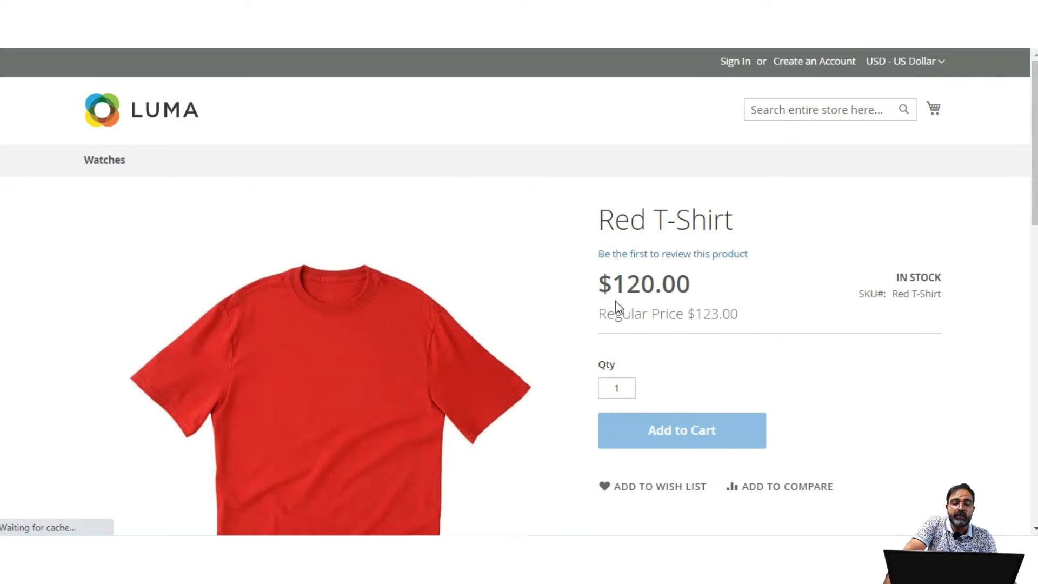
Step: Check the storefront's $120.00 price against the $123.00 regular price, then reopen Advanced Pricing in admin
drag(598, 296, 693, 296)
click(641, 302)
drag(602, 296, 740, 326)
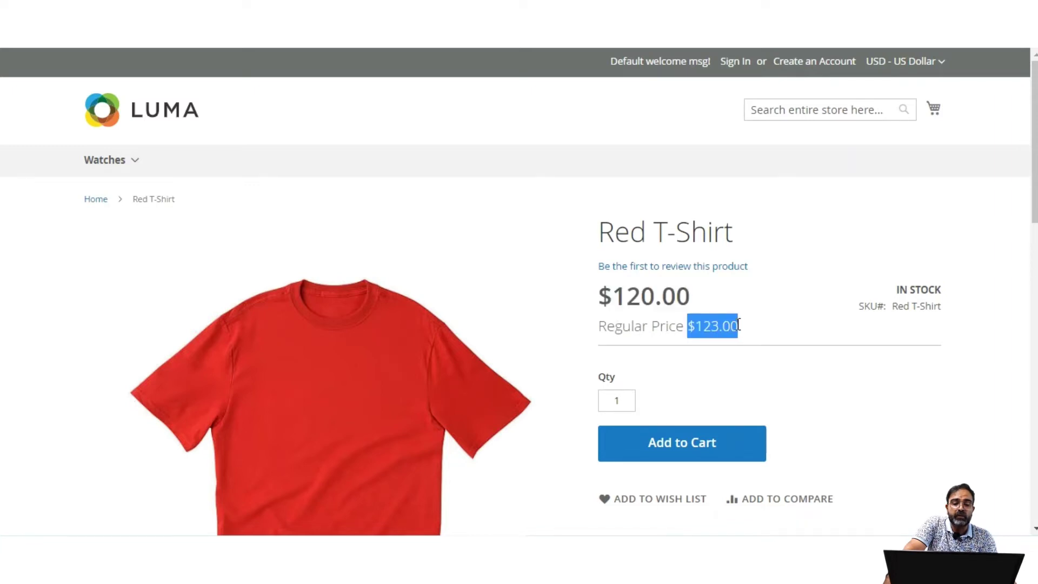
click(743, 328)
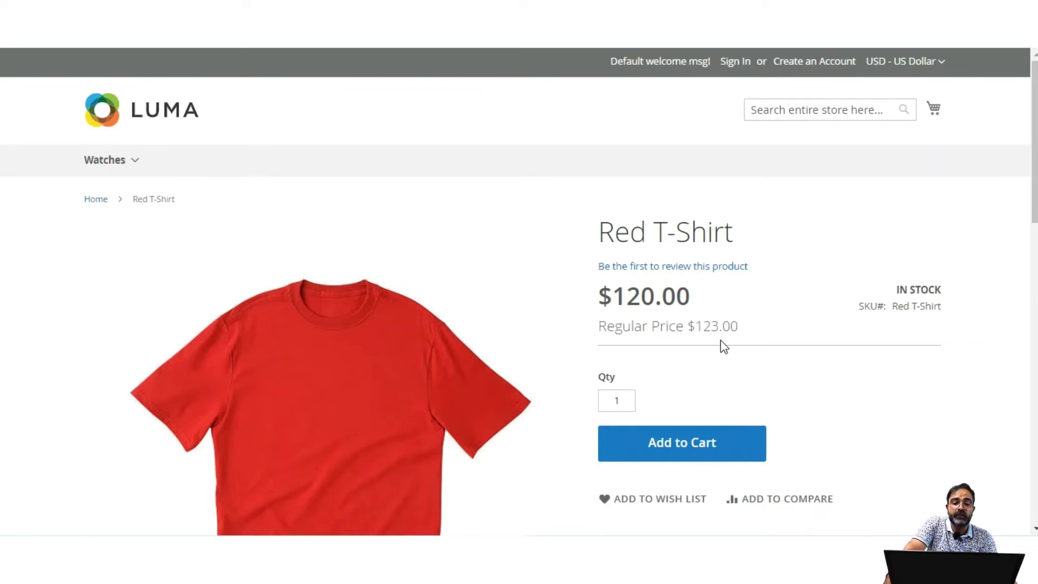
mouse_move(694, 327)
mouse_down()
mouse_move(739, 328)
mouse_move(691, 326)
mouse_up()
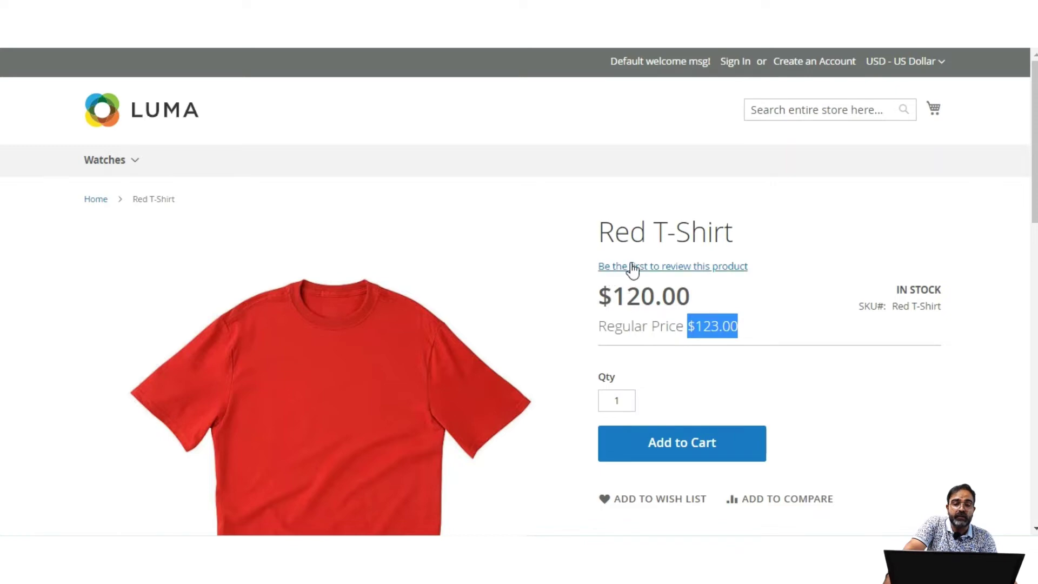
key(ctrl+Tab)
click(381, 309)
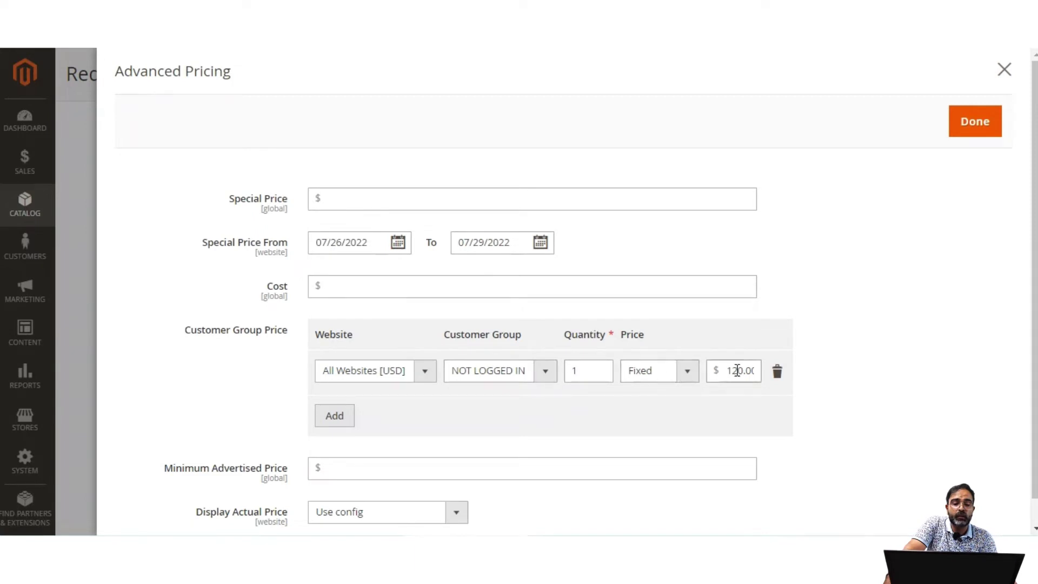
Step: Add a second customer group price row: General group, quantity 1, fixed price 110
click(335, 415)
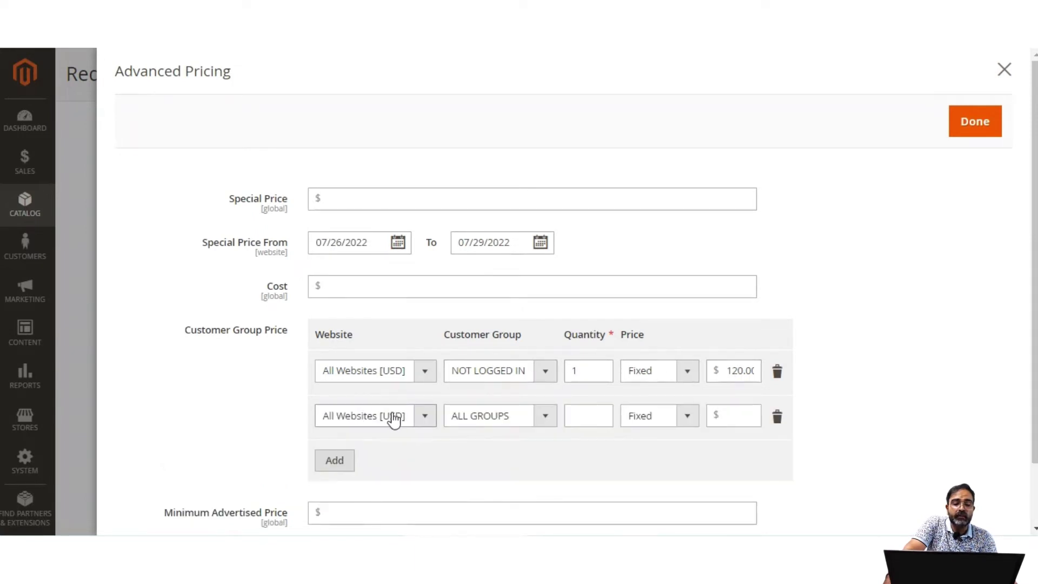
click(545, 422)
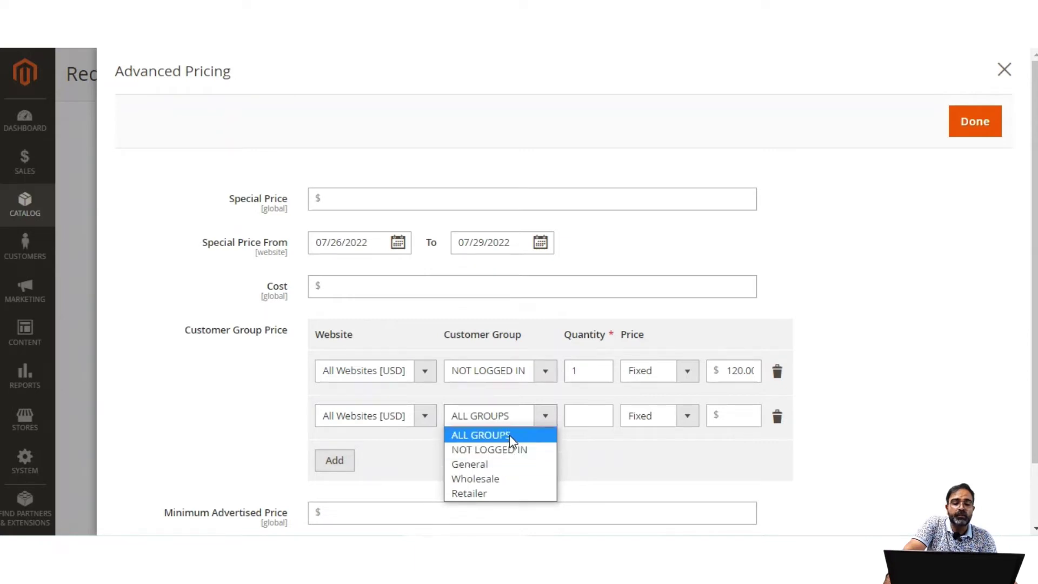
click(509, 435)
click(535, 423)
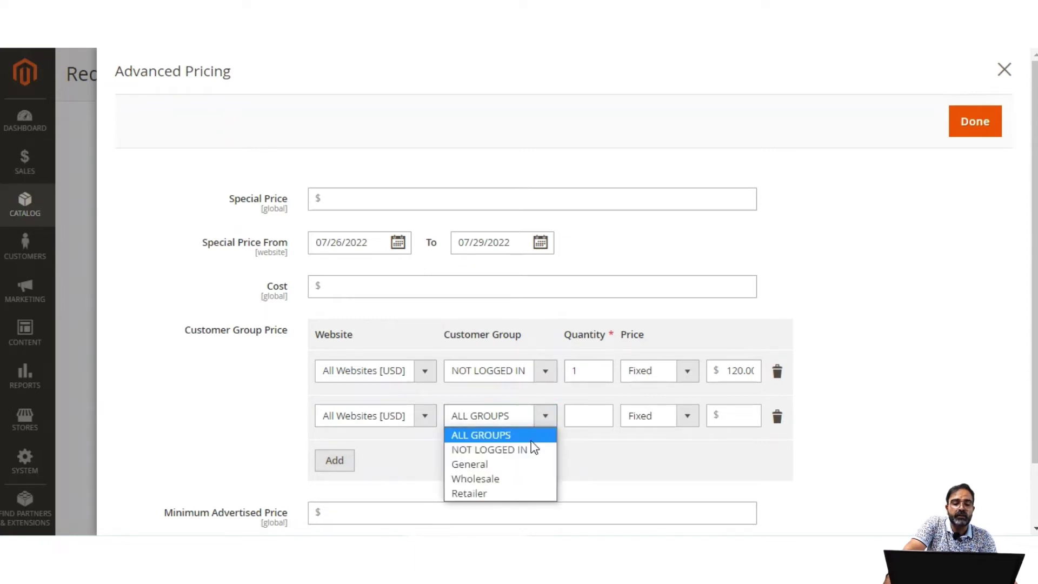
click(512, 464)
click(583, 419)
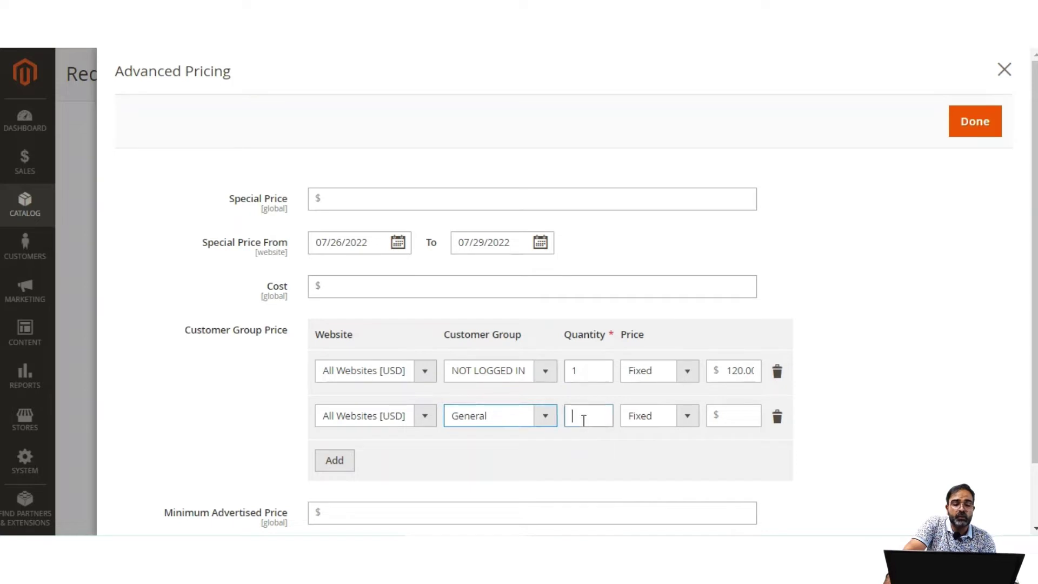
text(1)
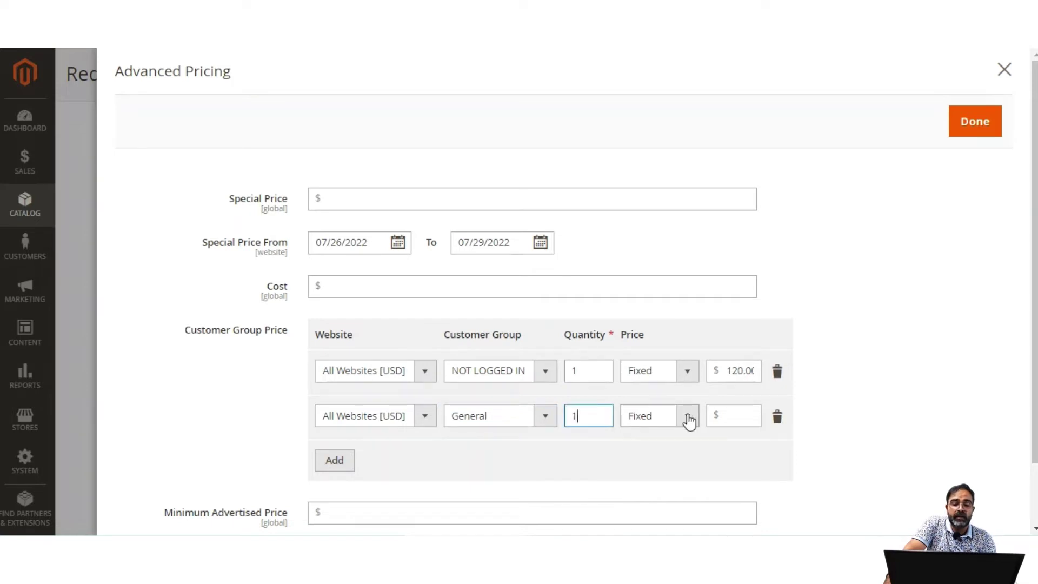
click(741, 416)
text(110)
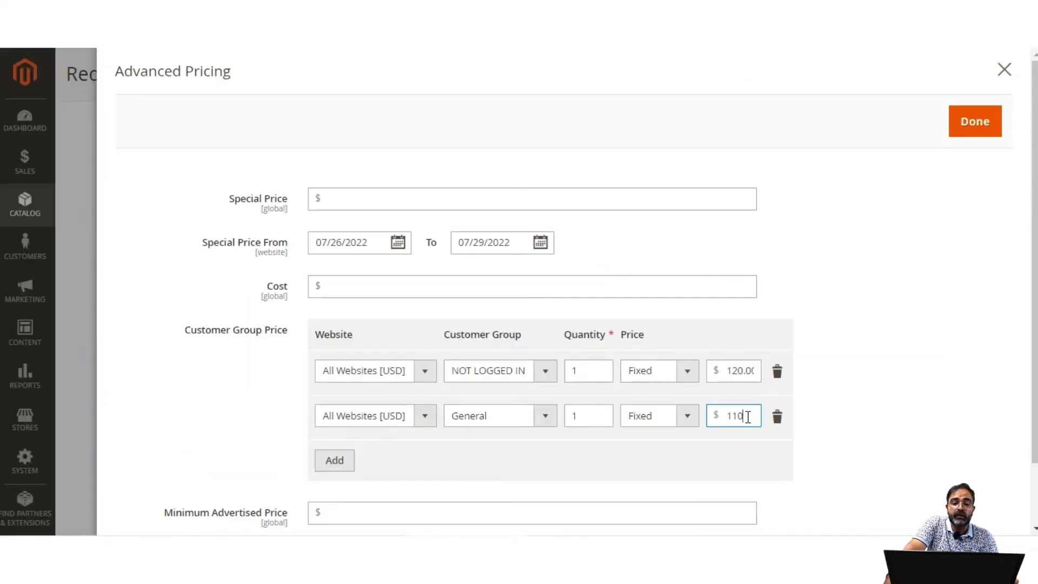
drag(747, 417, 728, 419)
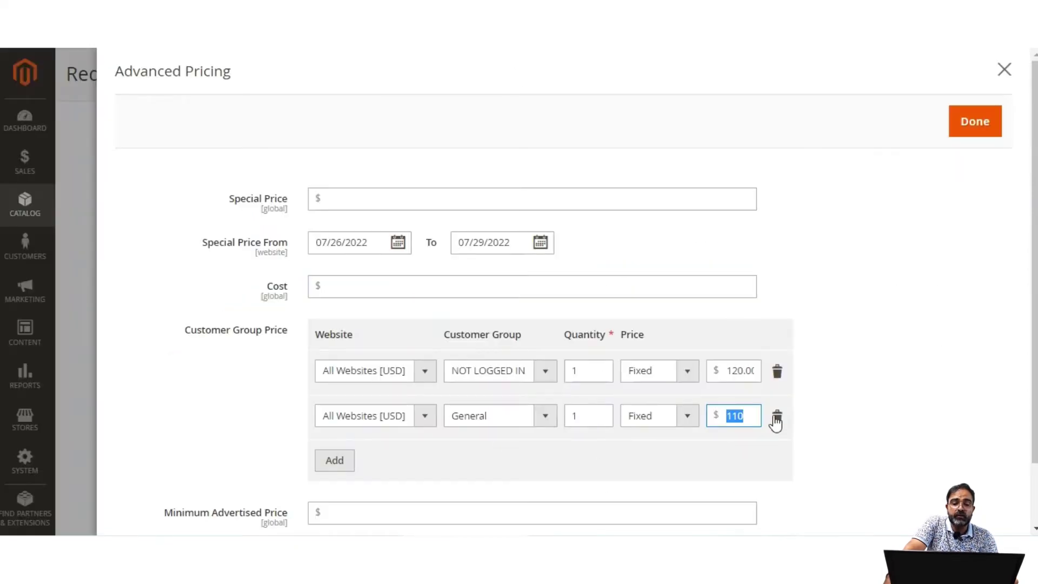
Step: Delete the General and NOT LOGGED IN group price rows and save the Red T-Shirt
click(777, 417)
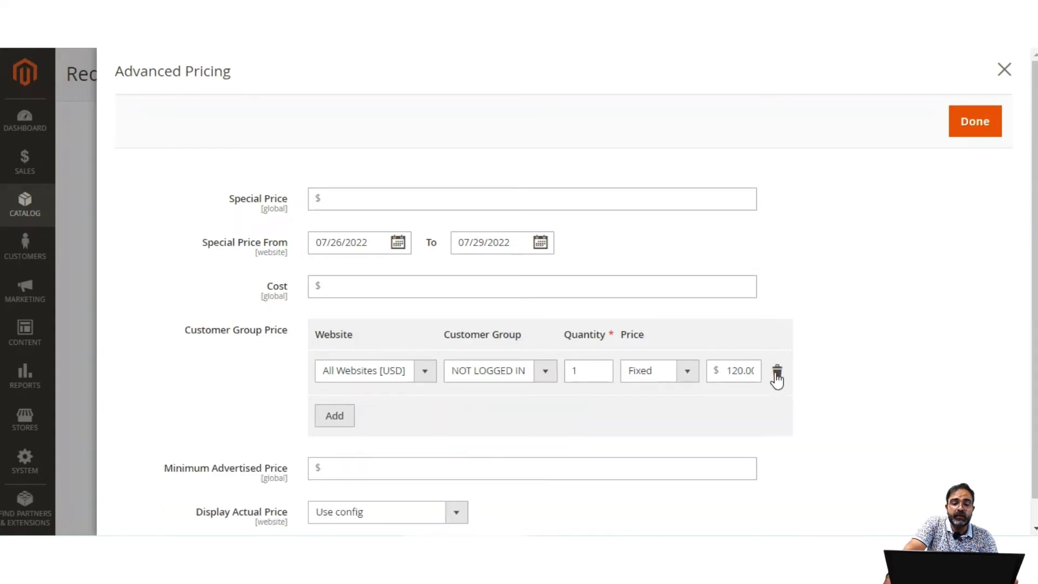
click(777, 373)
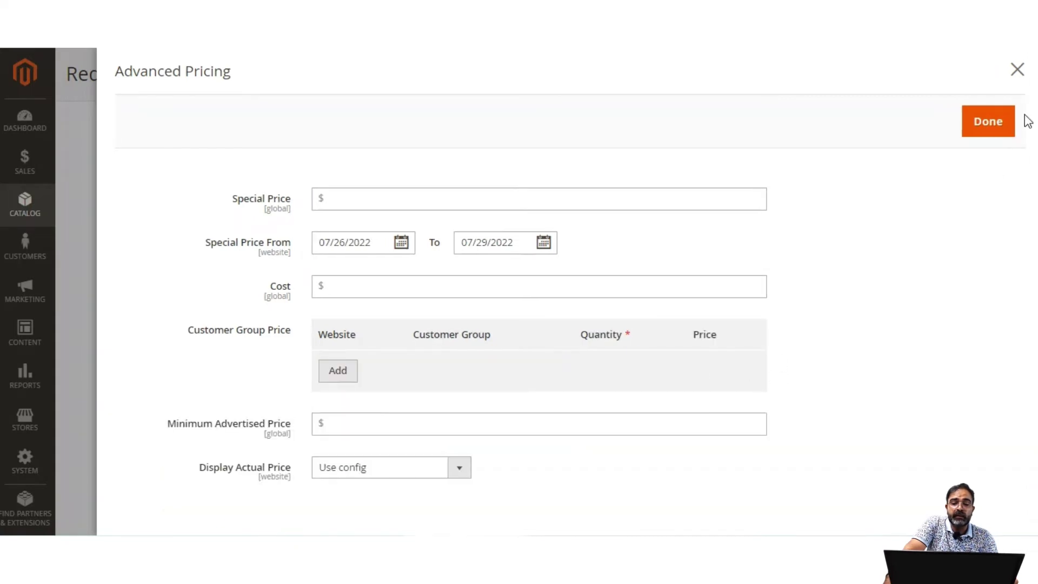
click(1000, 121)
click(962, 76)
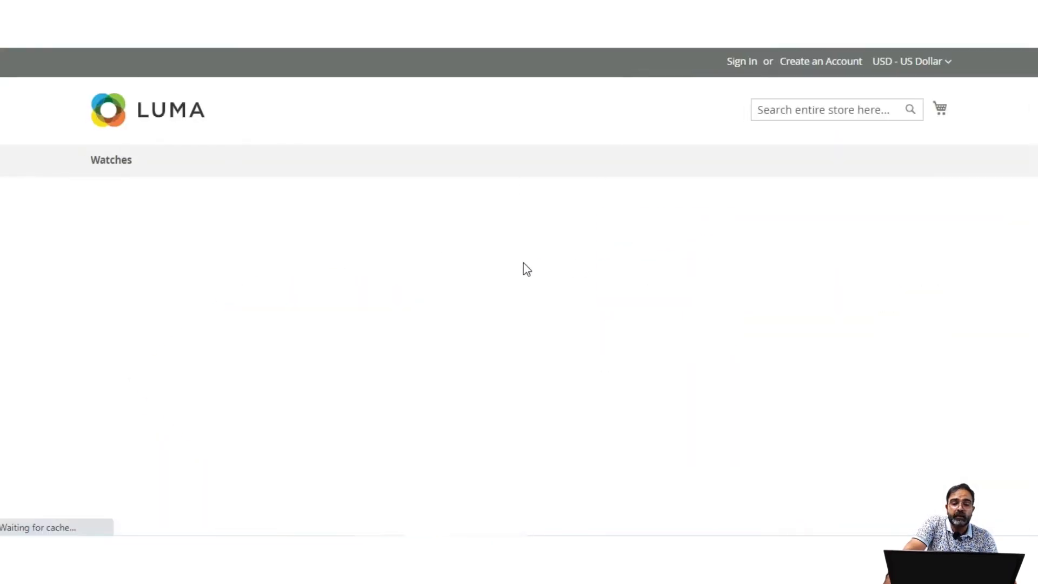
Step: Confirm the storefront product page shows the $123.00 regular price
mouse_move(607, 284)
mouse_down()
mouse_move(695, 294)
mouse_move(603, 299)
mouse_up()
click(700, 301)
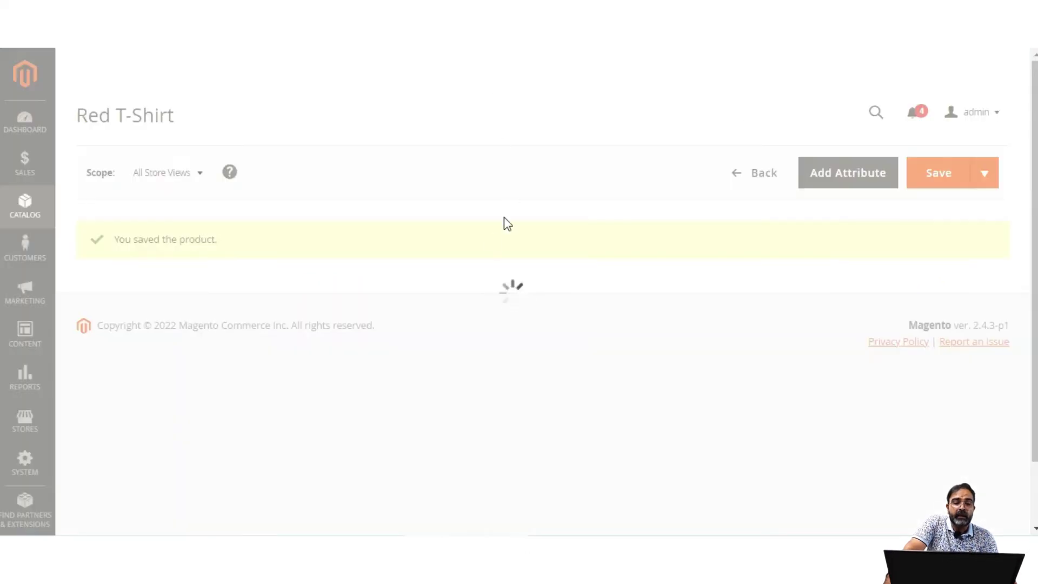
scroll(484, 306, down, 5)
scroll(485, 308, down, 3)
scroll(484, 308, up, 4)
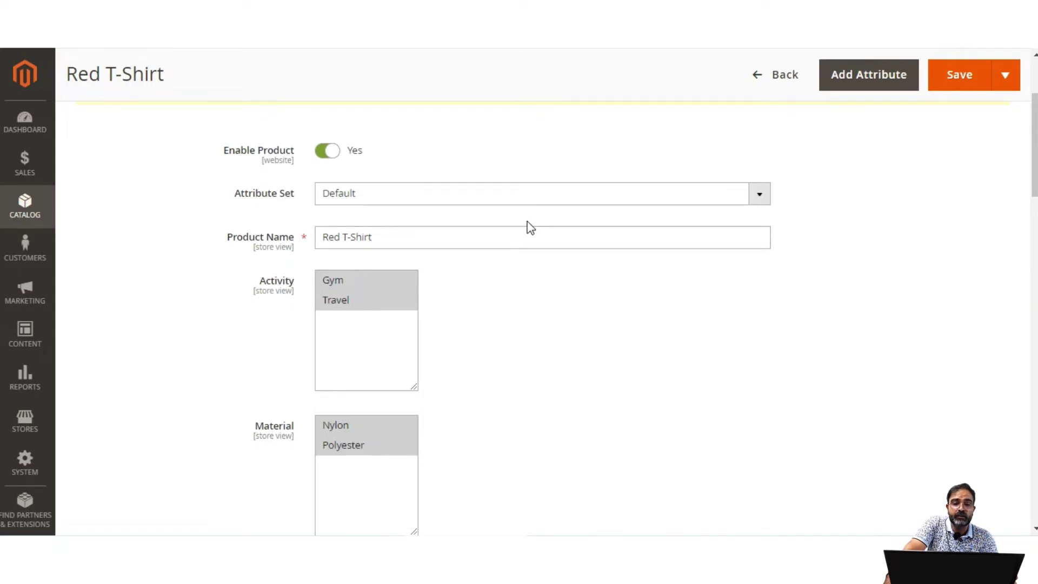
Step: Add a NOT LOGGED IN tier price: quantity 2 with a 10% Discount
scroll(452, 325, down, 8)
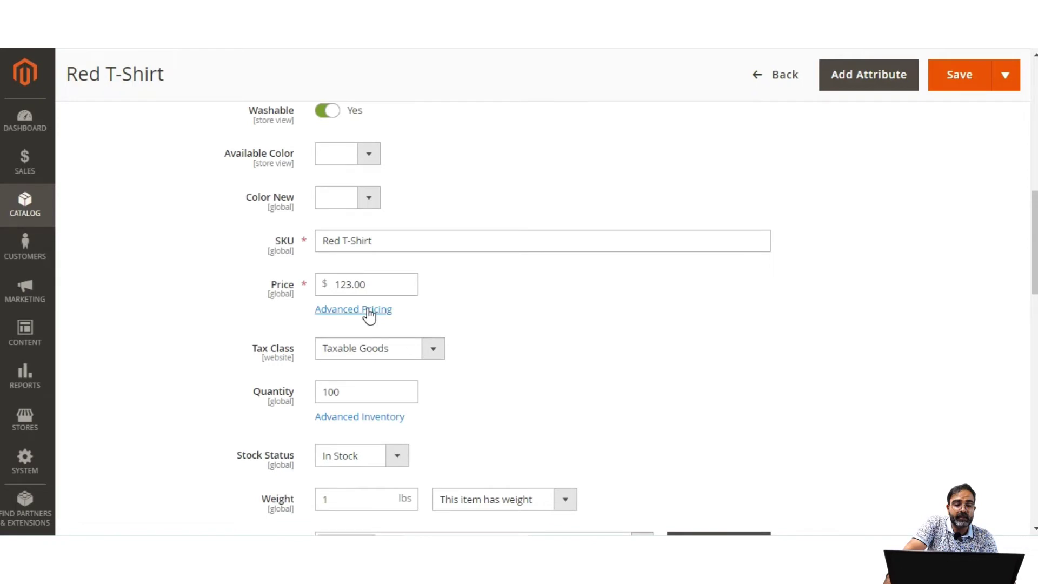
click(369, 312)
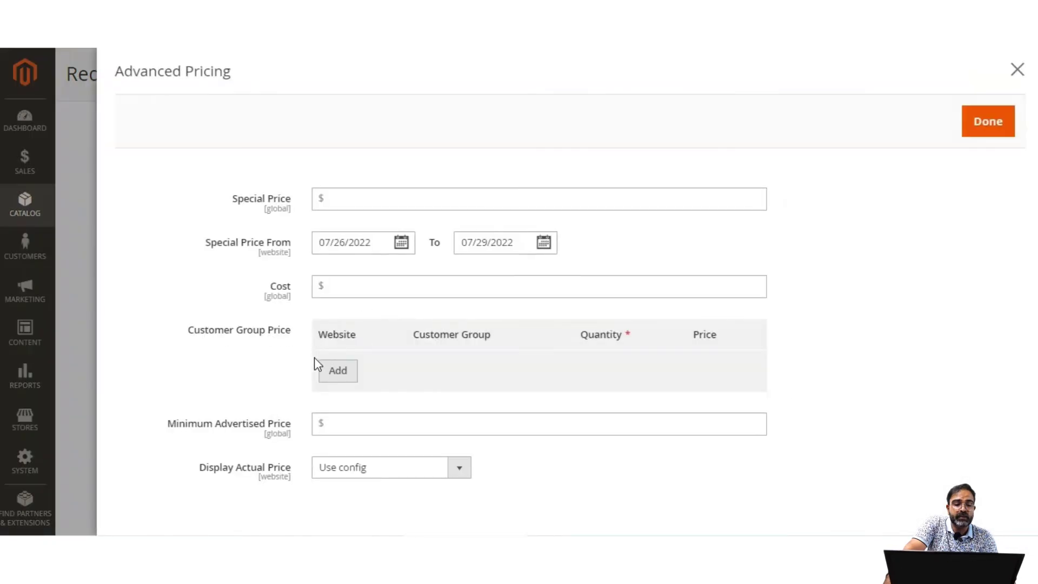
click(341, 378)
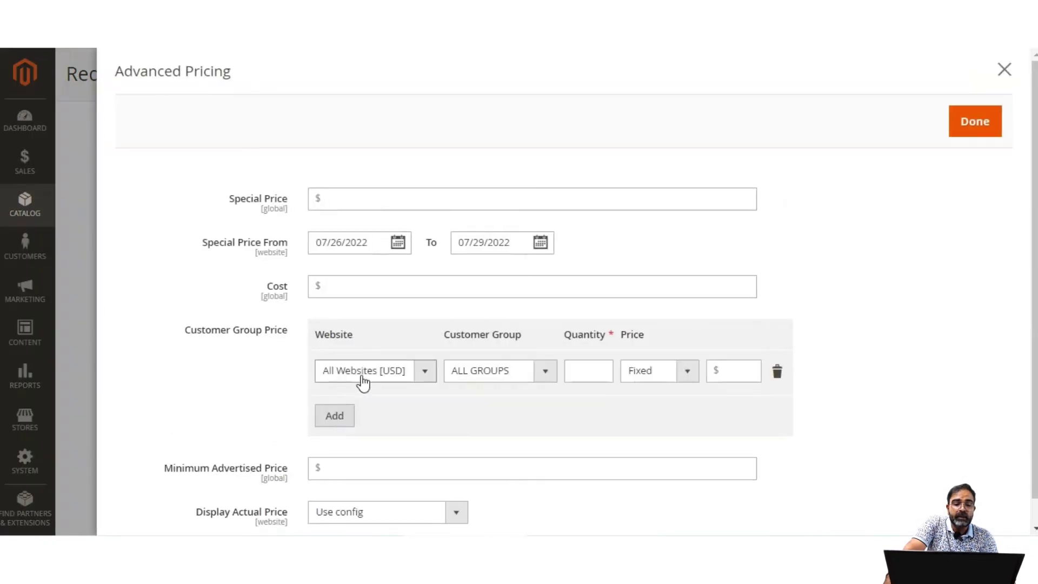
click(424, 376)
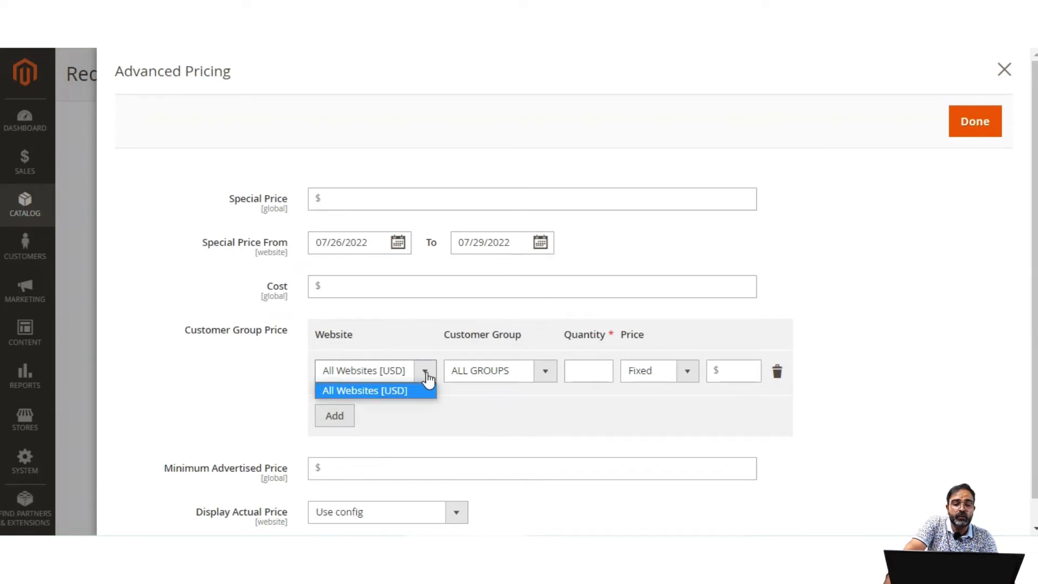
click(547, 373)
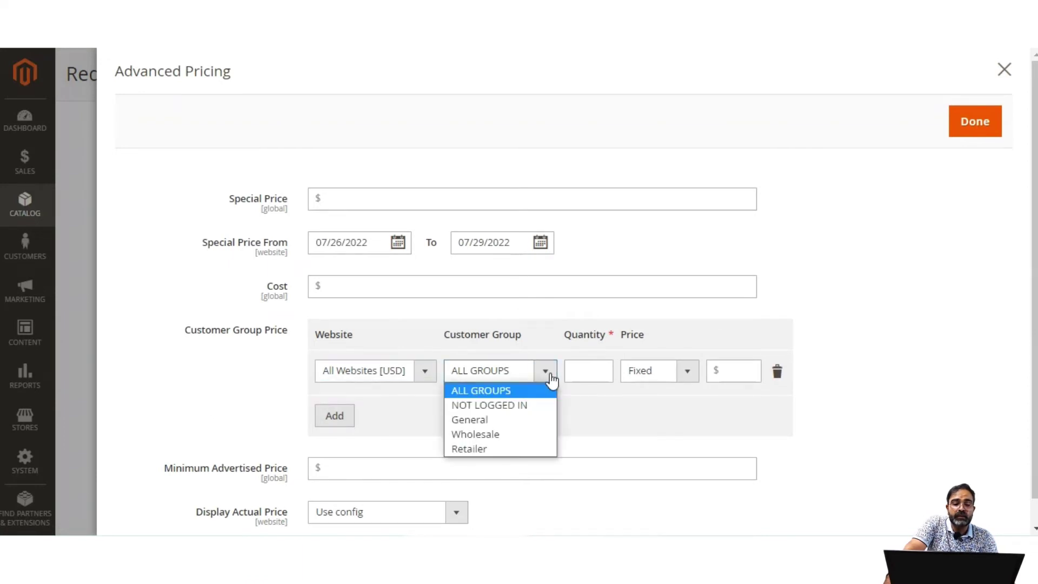
click(533, 407)
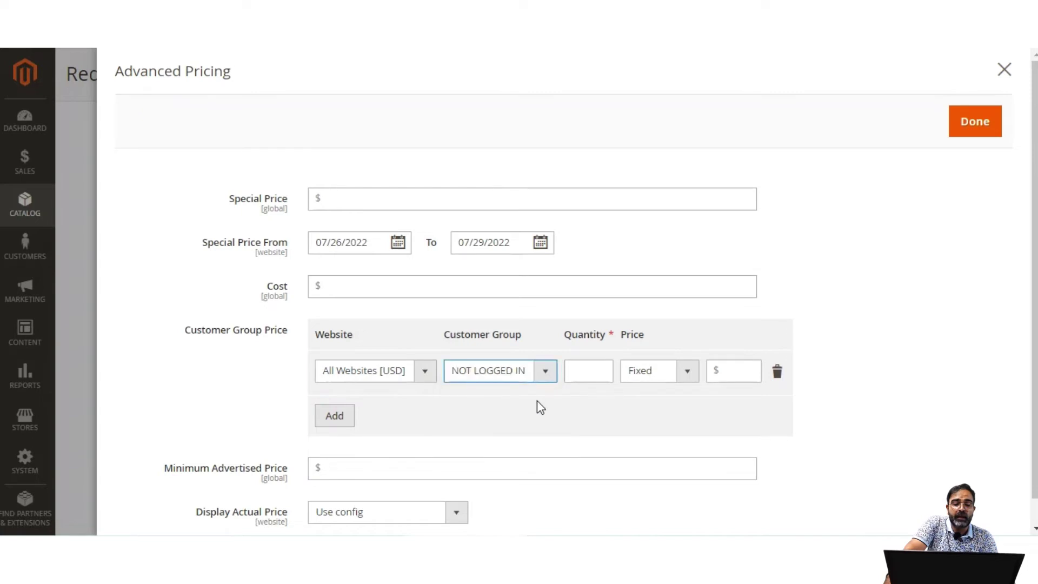
click(584, 371)
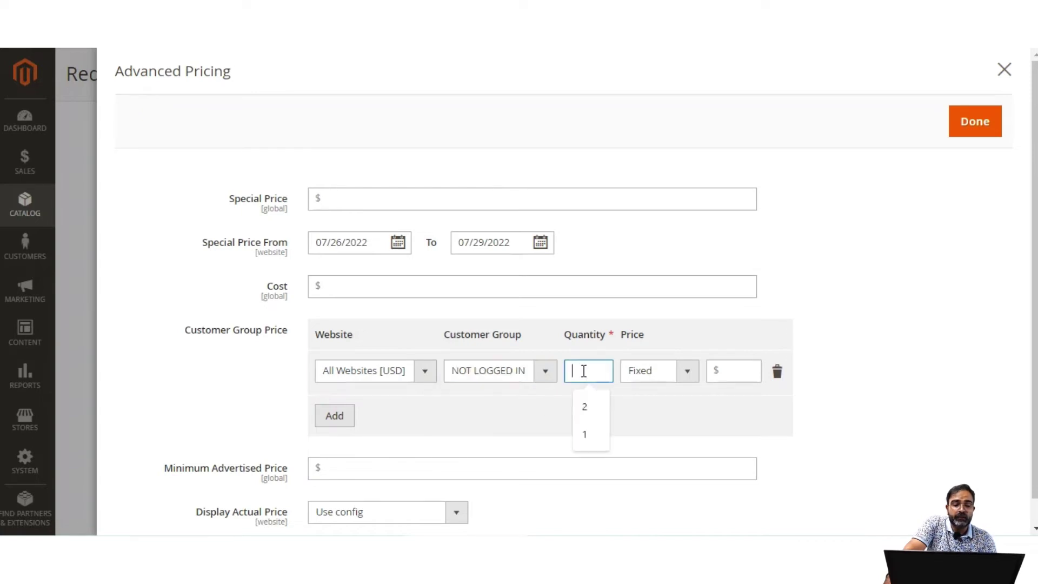
click(589, 408)
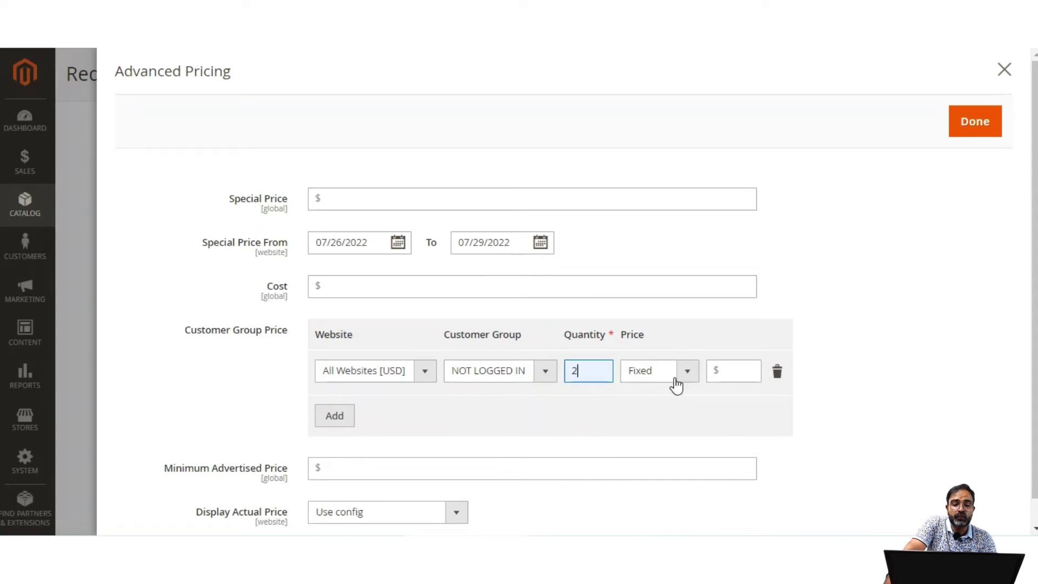
click(687, 372)
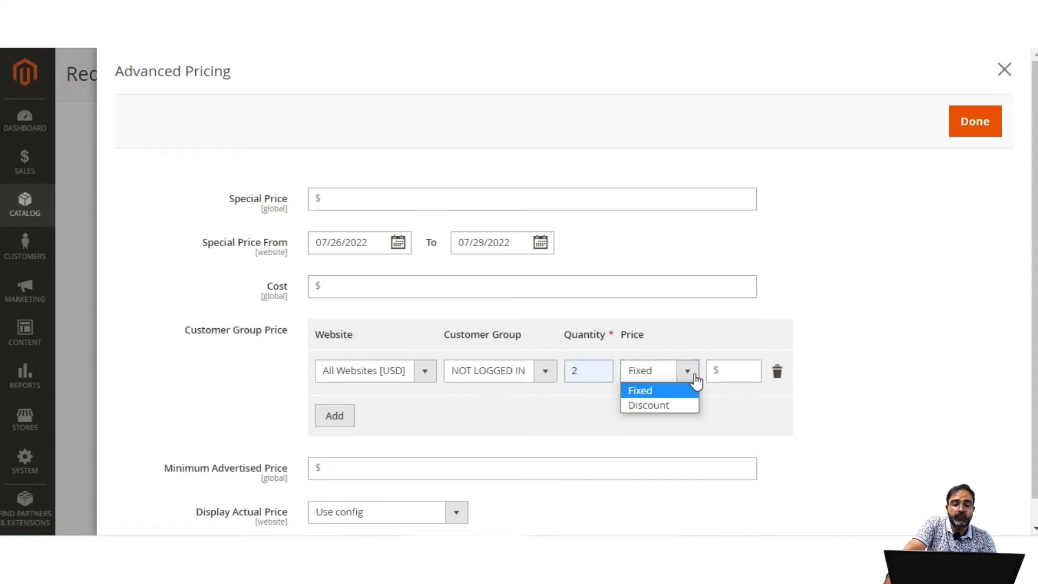
click(683, 407)
click(744, 370)
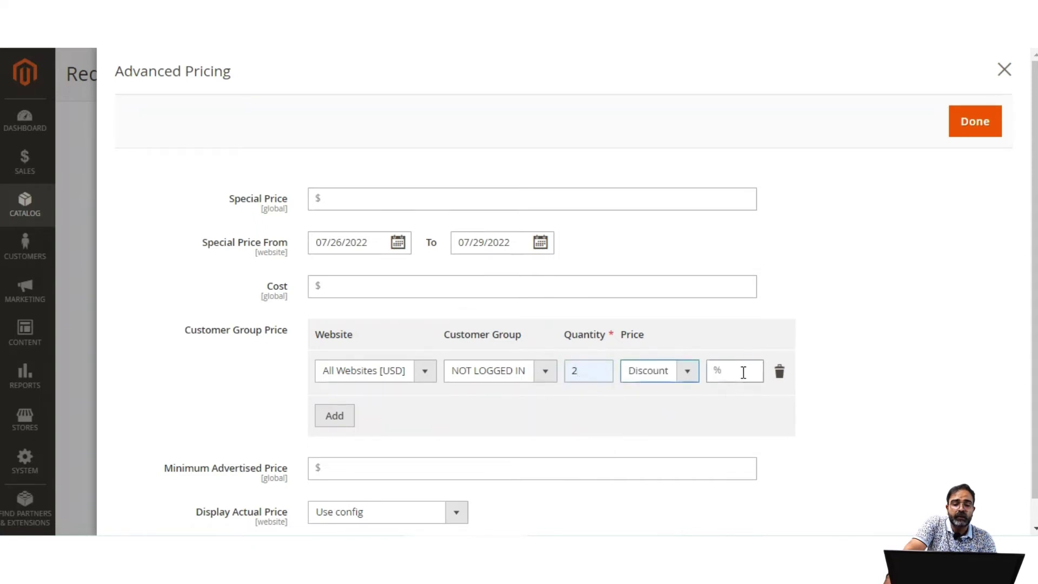
click(744, 433)
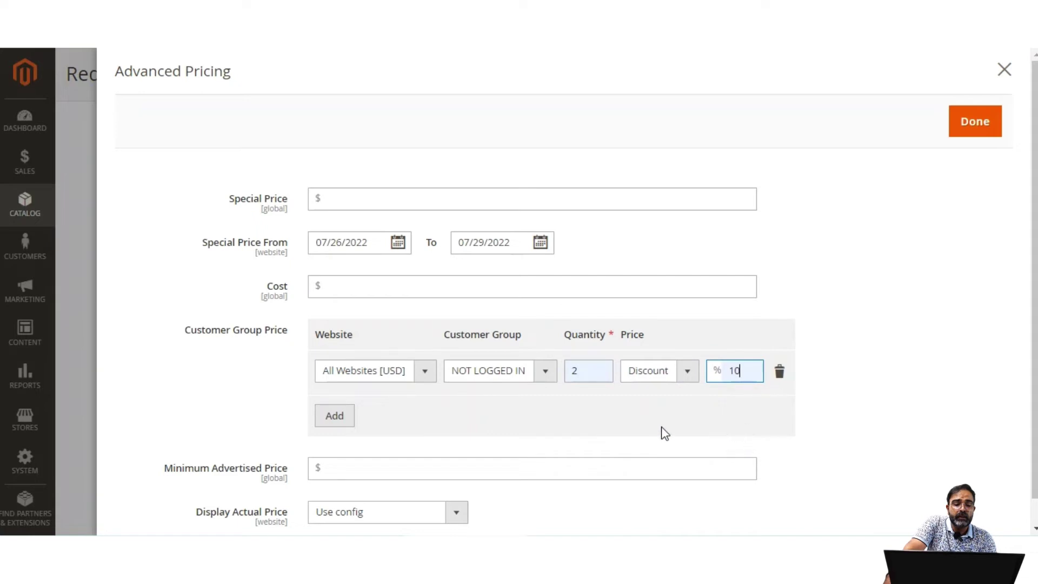
Step: Add a second NOT LOGGED IN tier at quantity 3 with a 20% Discount and apply
click(333, 420)
click(539, 416)
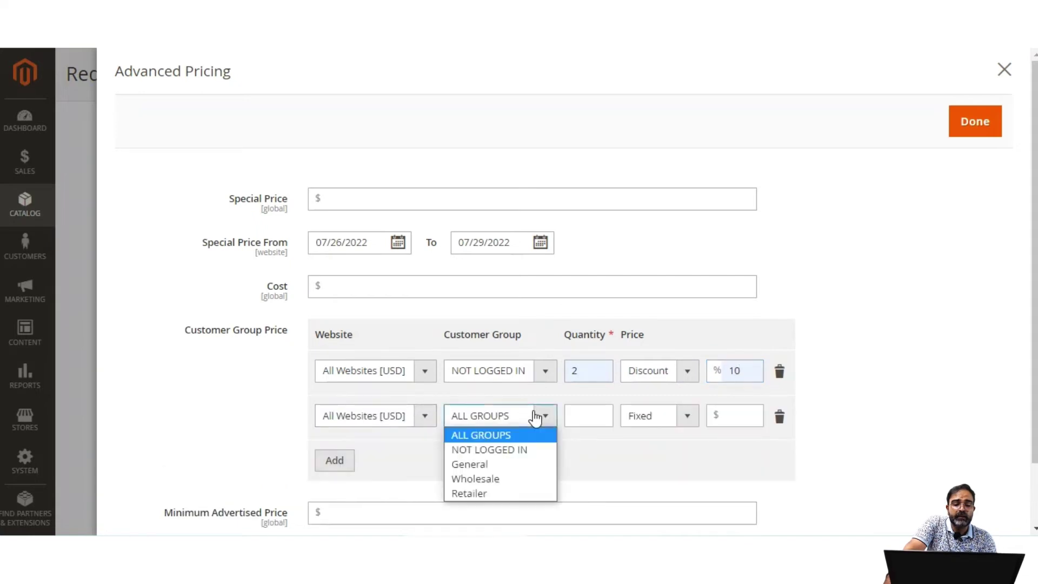
click(519, 451)
click(599, 417)
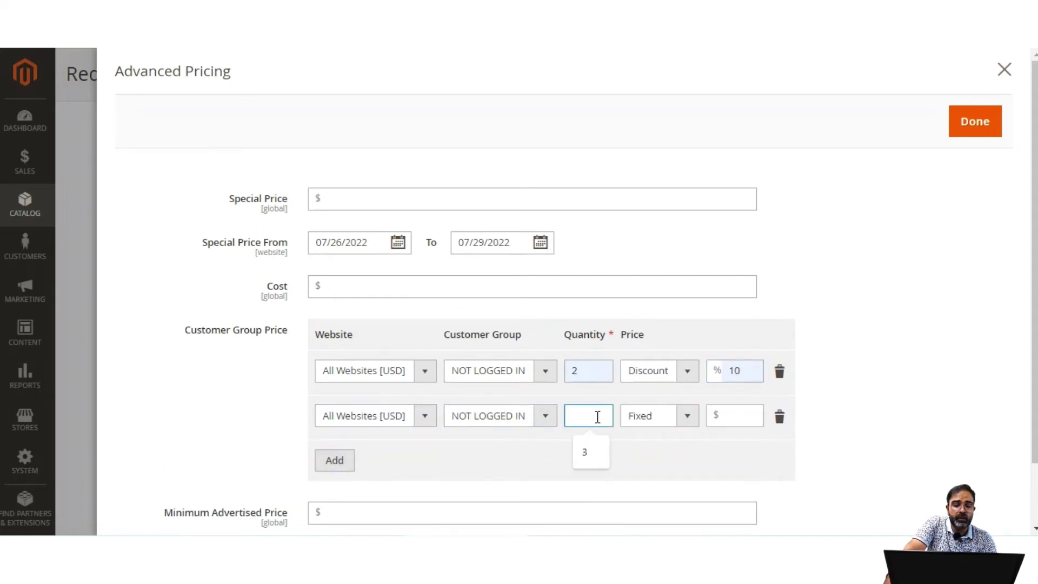
text(3)
click(681, 421)
click(665, 449)
click(732, 414)
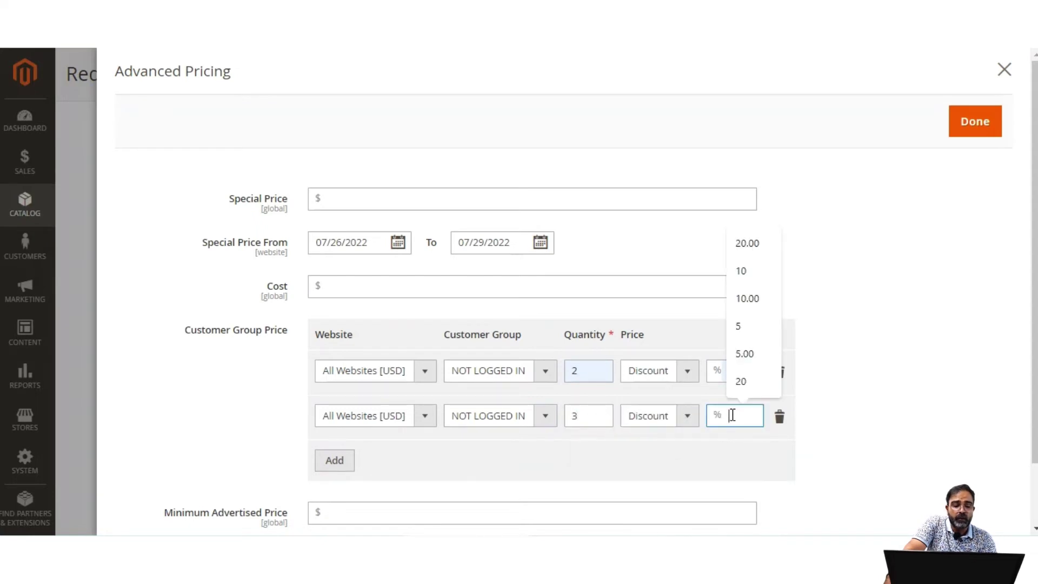
text(20)
click(830, 378)
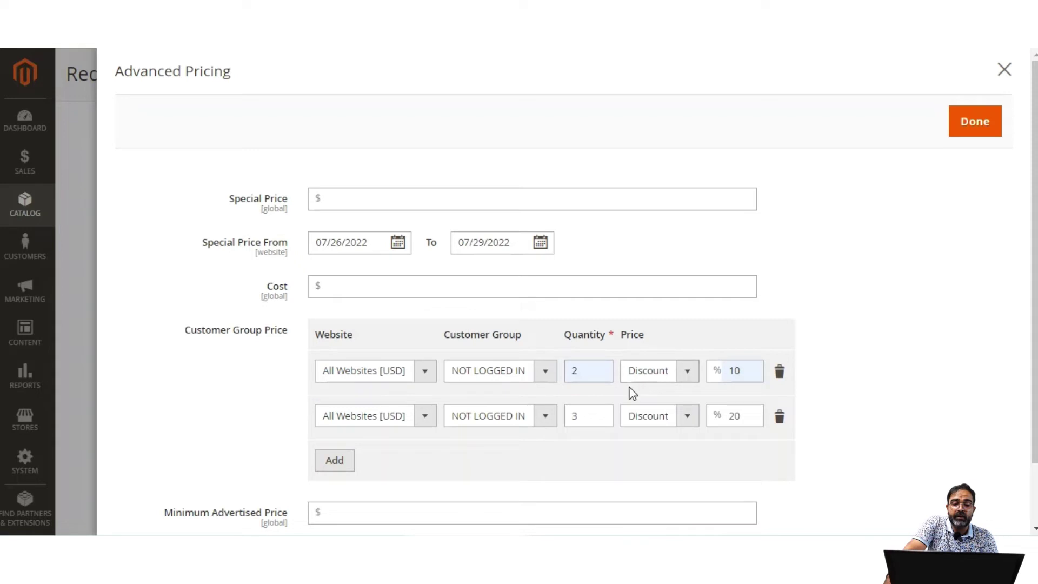
click(971, 129)
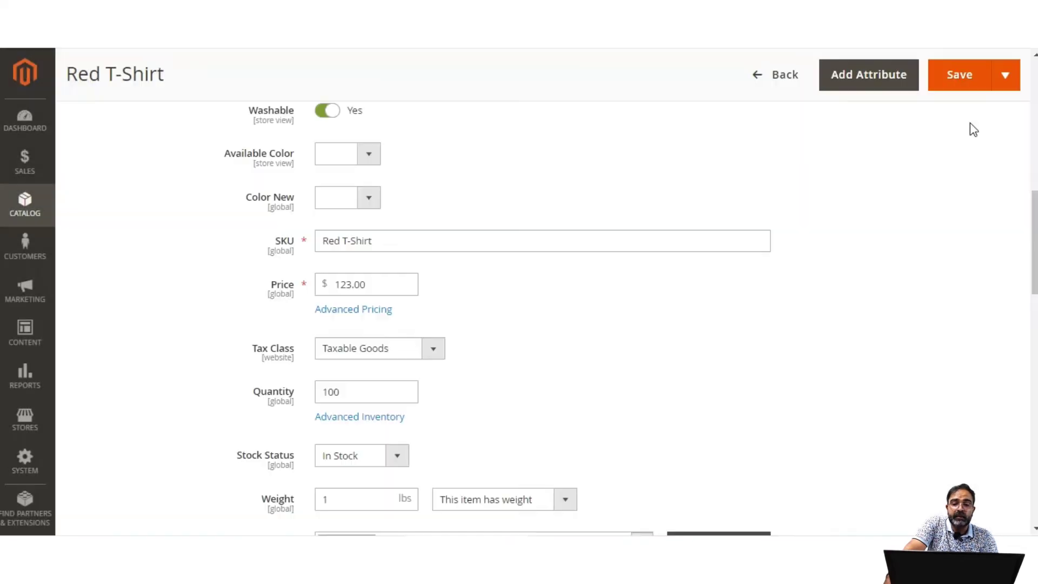
Step: Save the product, reload the storefront, and check the $123.00 price and 10% savings tier
click(959, 76)
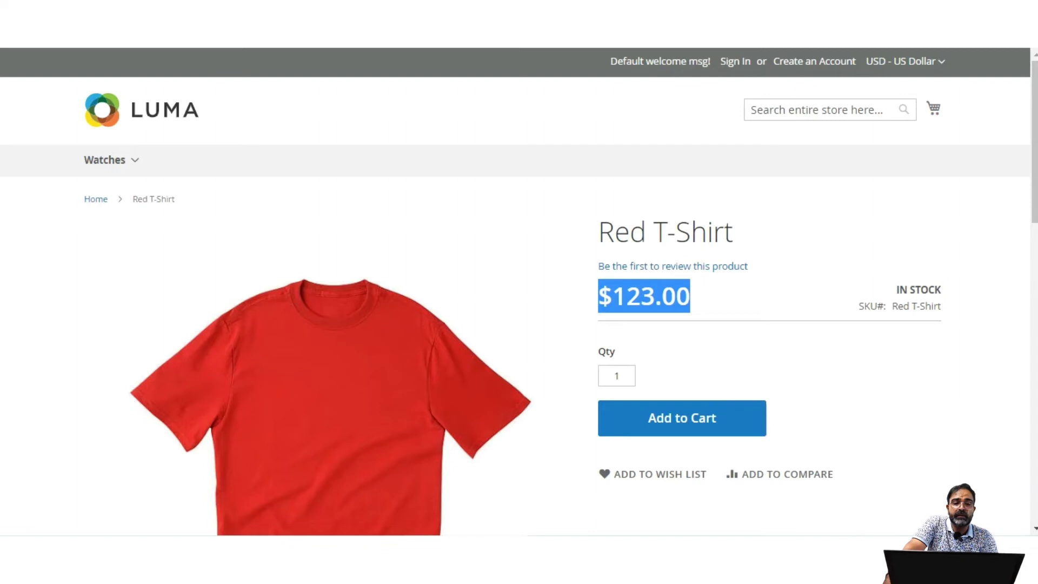
key(F5)
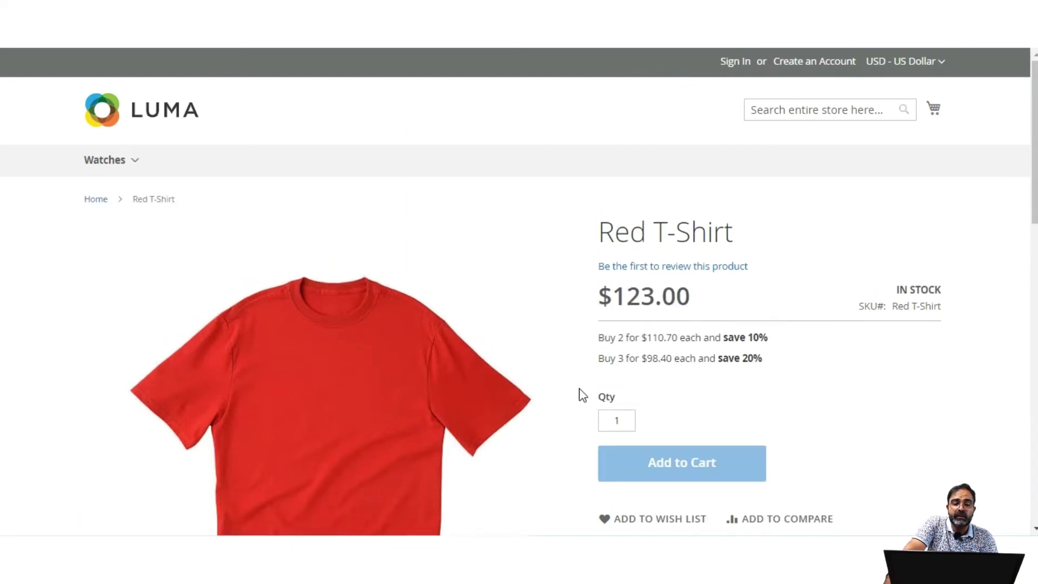
drag(603, 285, 688, 295)
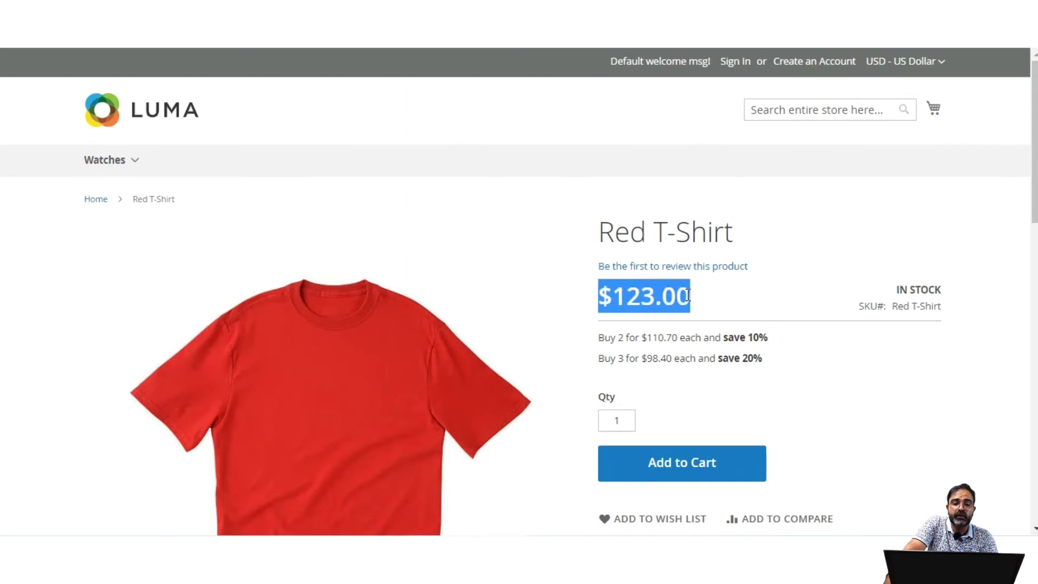
click(605, 342)
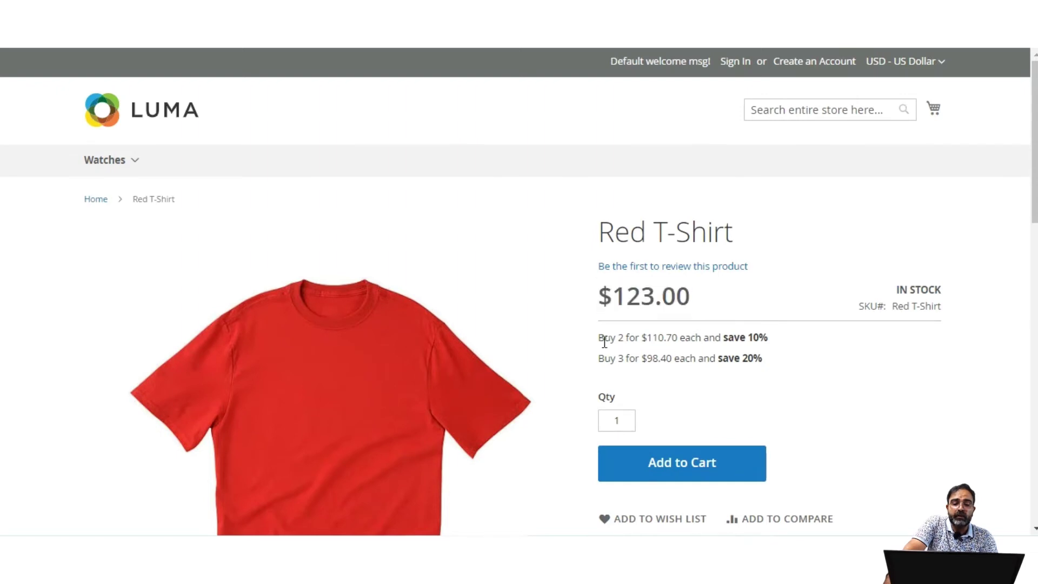
drag(748, 338, 761, 361)
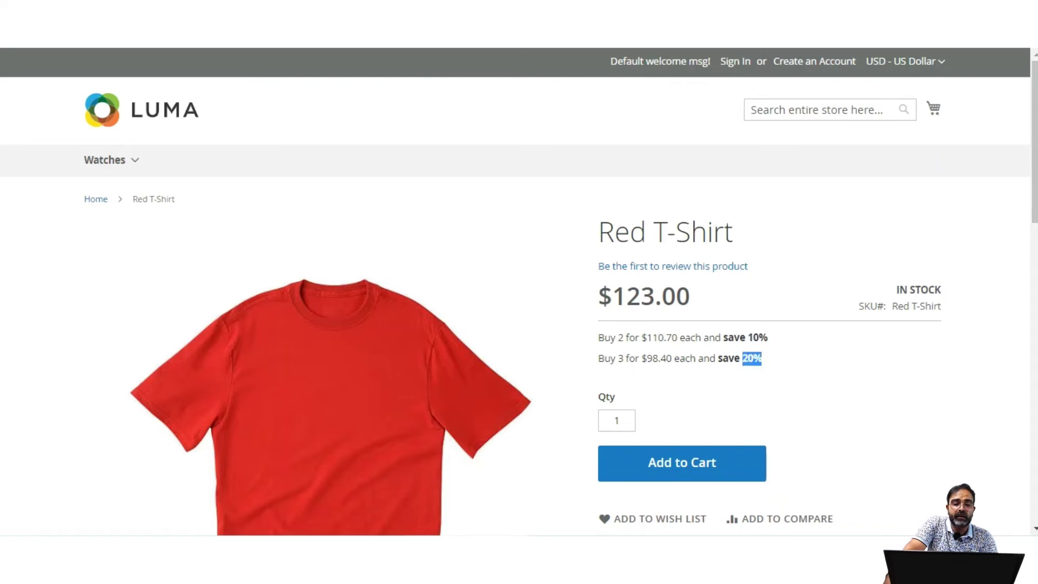
key(ctrl+Tab)
scroll(424, 397, down, 10)
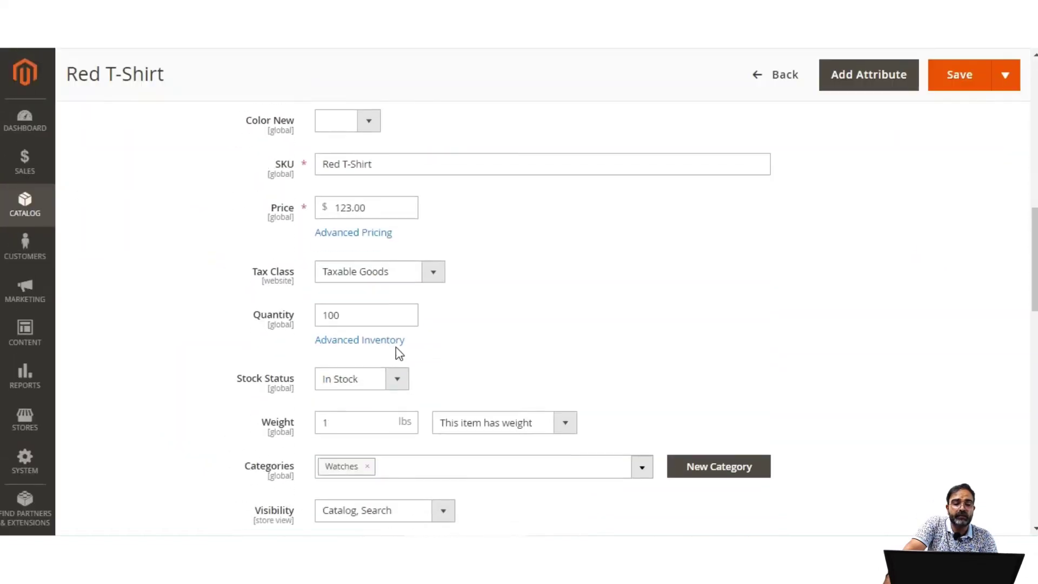
Step: Review the Advanced Pricing tiers: Discount price type with quantities 2 and 3
click(378, 234)
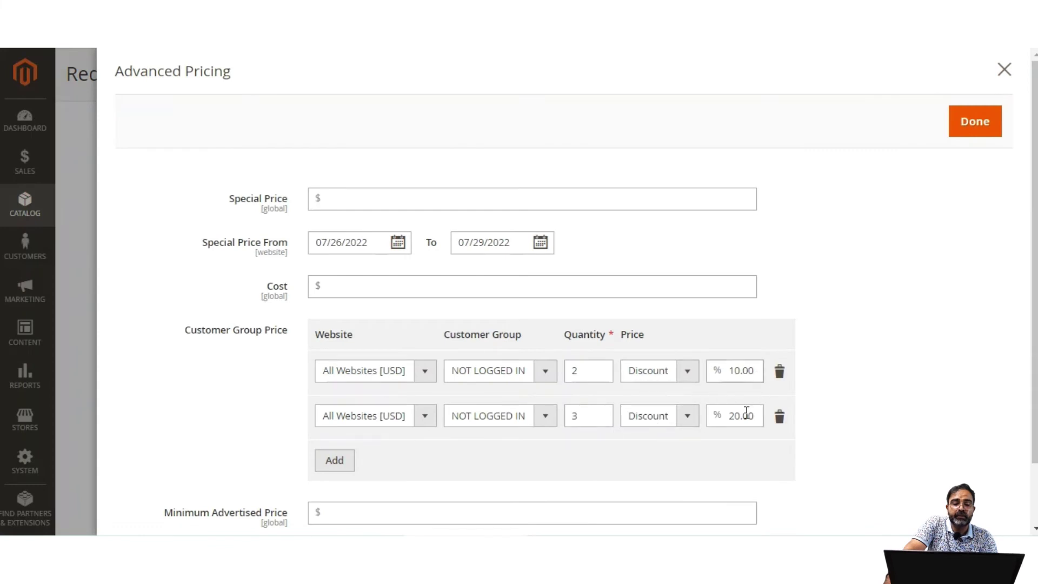
click(686, 378)
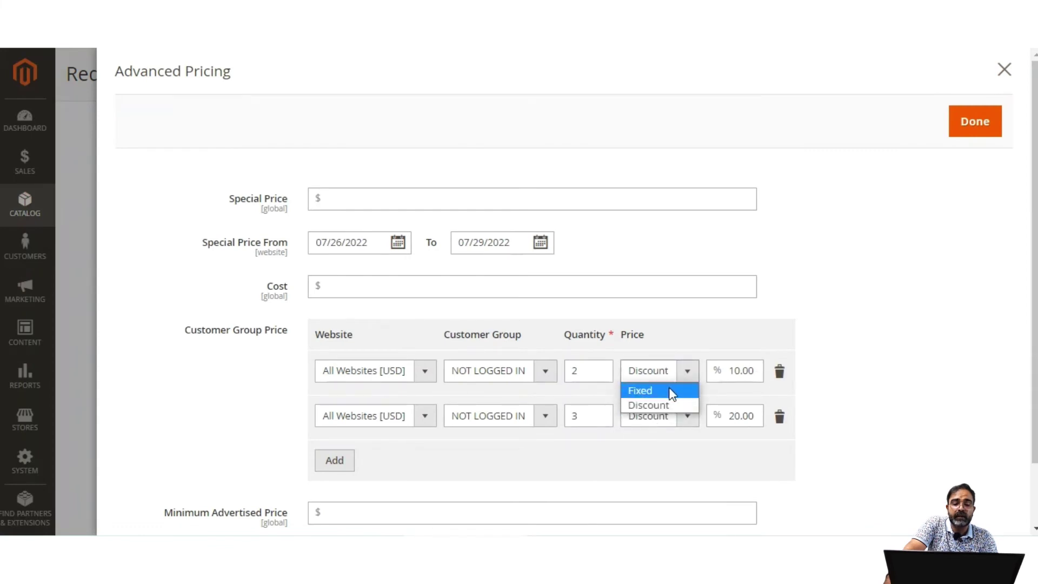
click(828, 319)
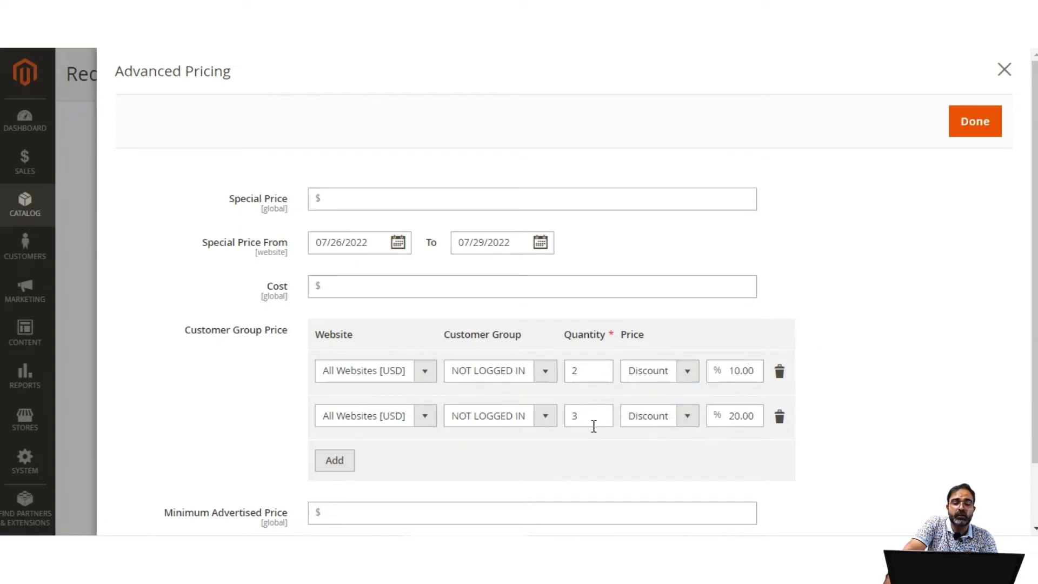
double_click(581, 374)
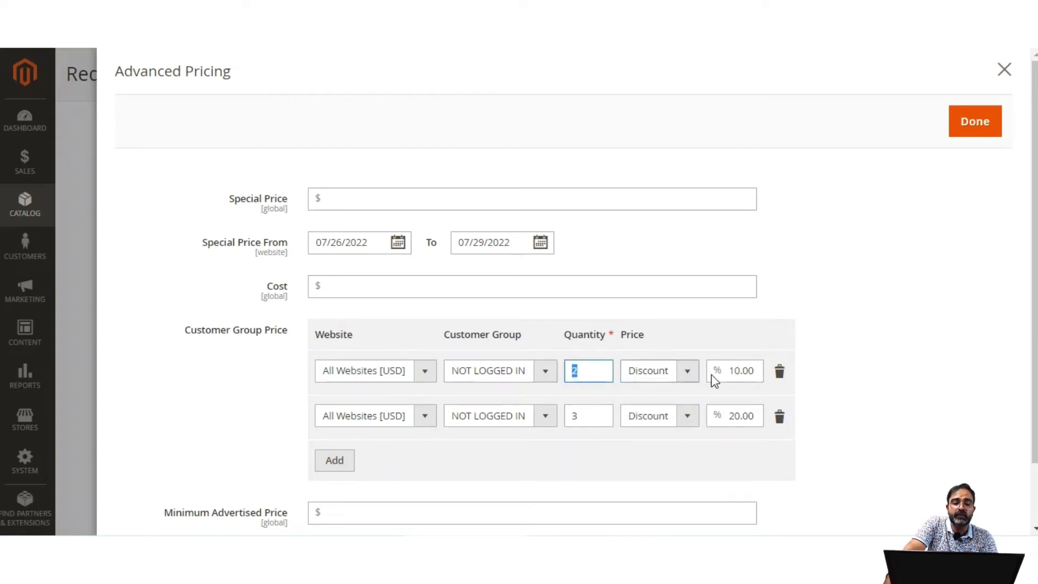
double_click(583, 415)
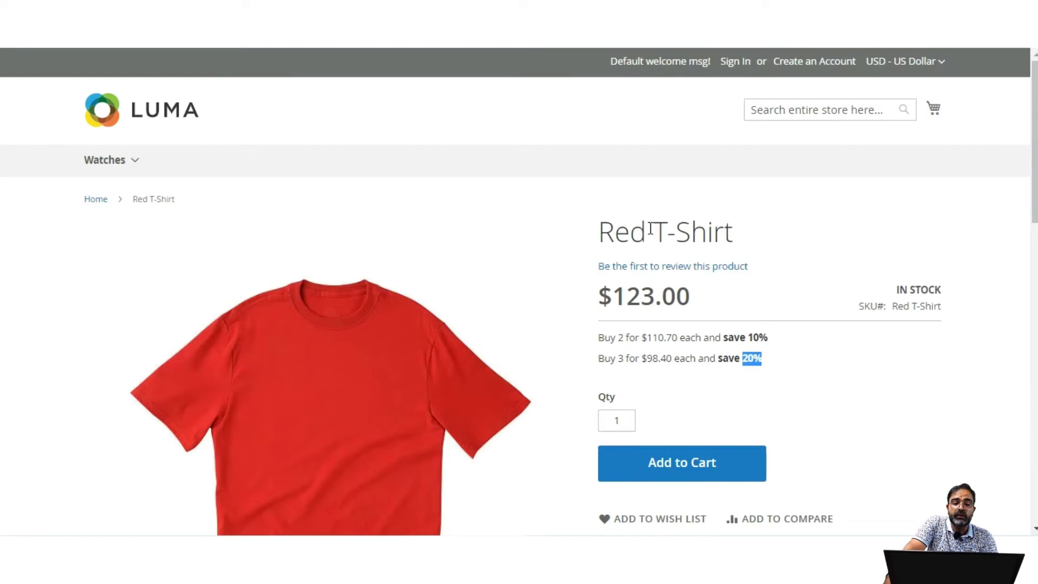
Step: Check the Buy 2 and $98.40 tier lines, then set Qty to 2 to show $110.70
drag(598, 337, 767, 338)
drag(647, 359, 762, 357)
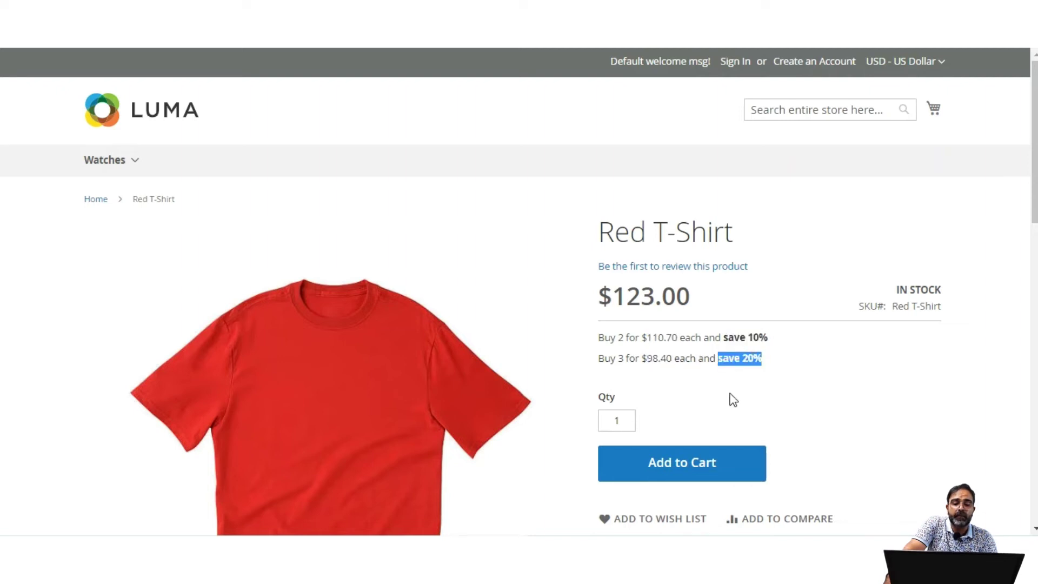
double_click(616, 421)
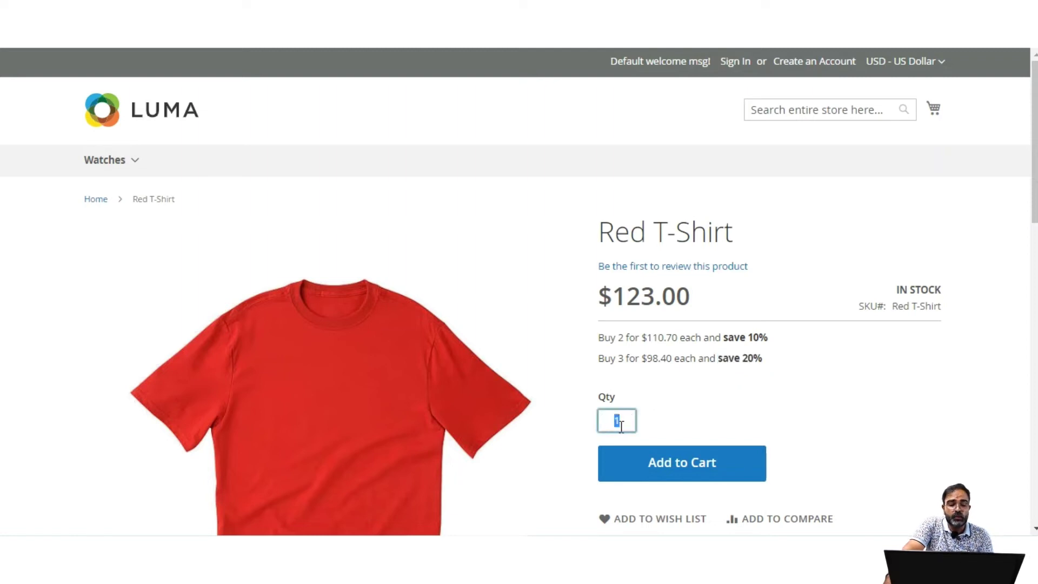
text(2)
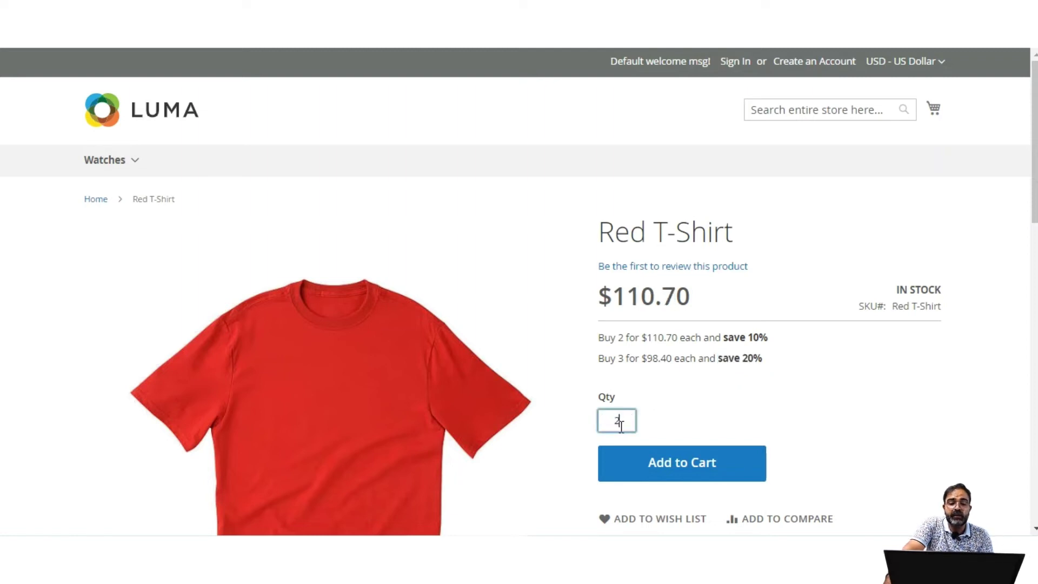
drag(612, 296, 694, 297)
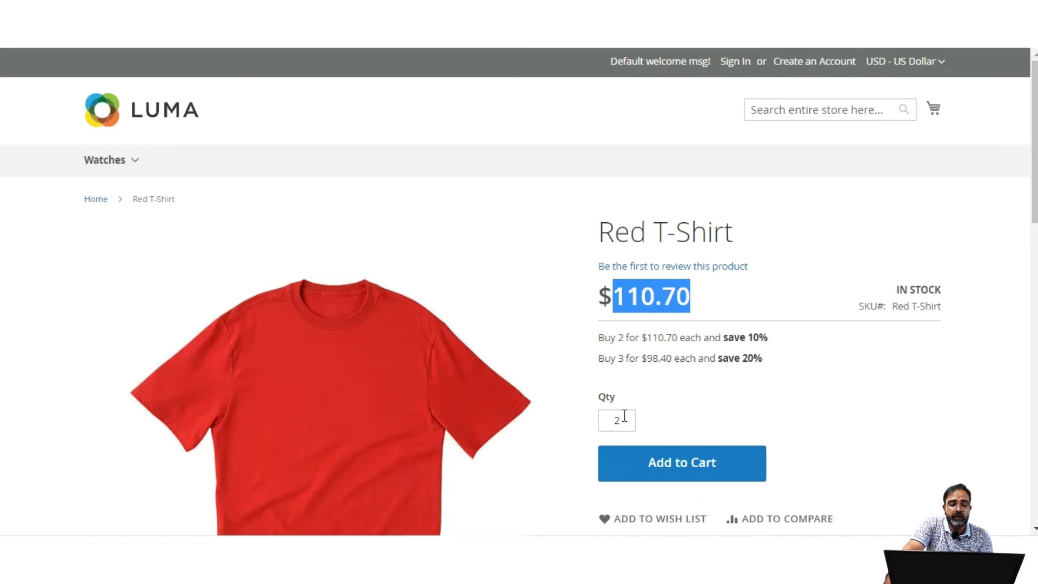
Step: Change Qty to 3 for the $98.40 price and add three shirts to the cart
drag(621, 416, 600, 415)
text(3)
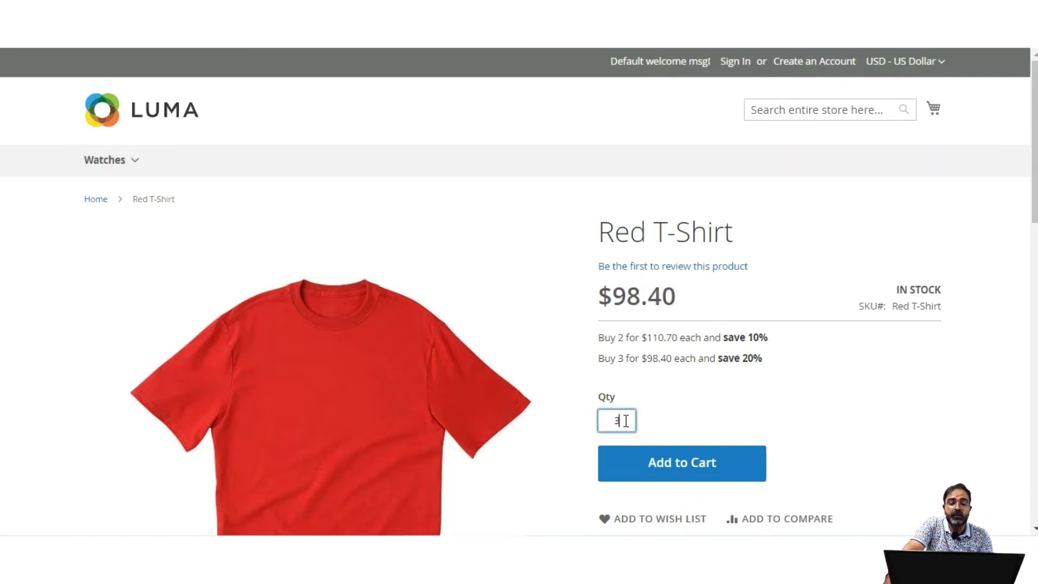
drag(613, 296, 679, 294)
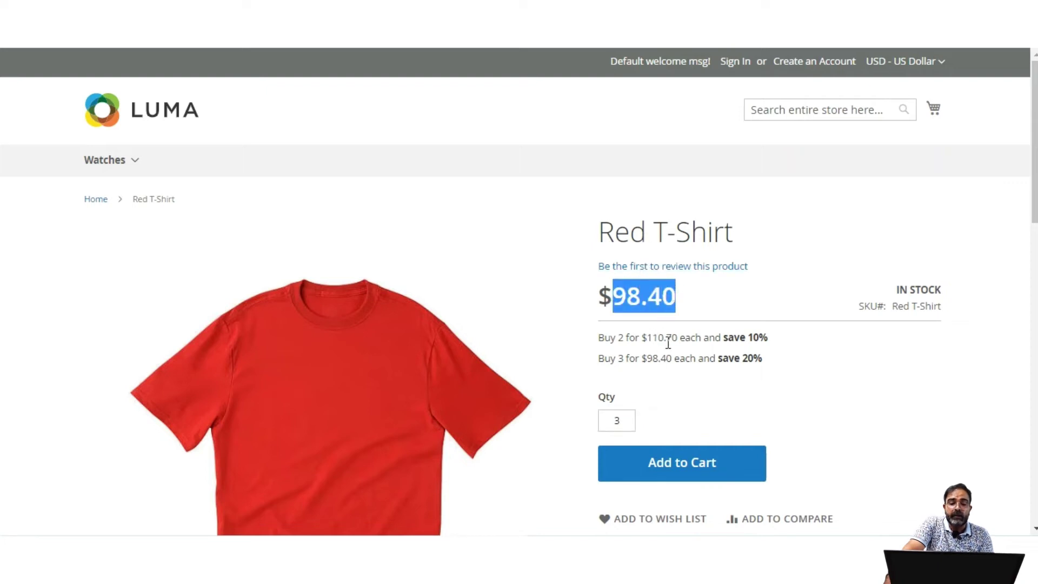
click(679, 464)
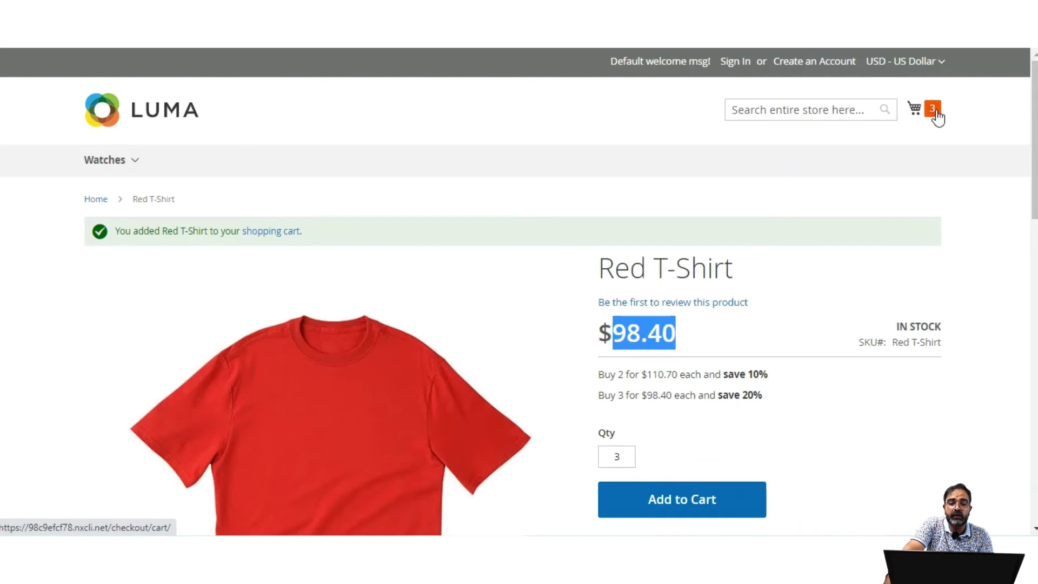
Step: Check the minicart subtotal and remove the three Red T-Shirts from the cart
click(935, 113)
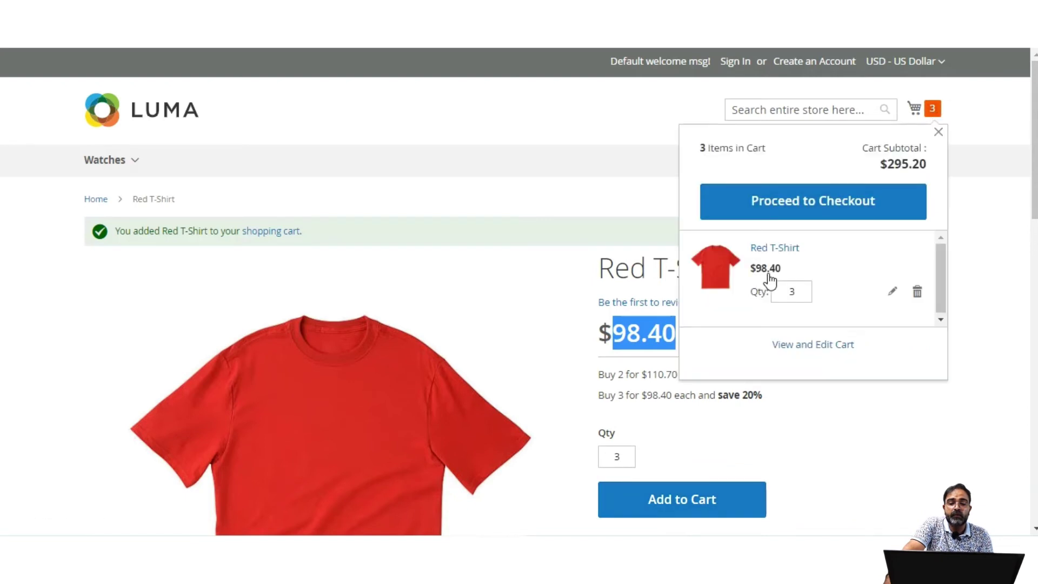
click(939, 133)
click(933, 112)
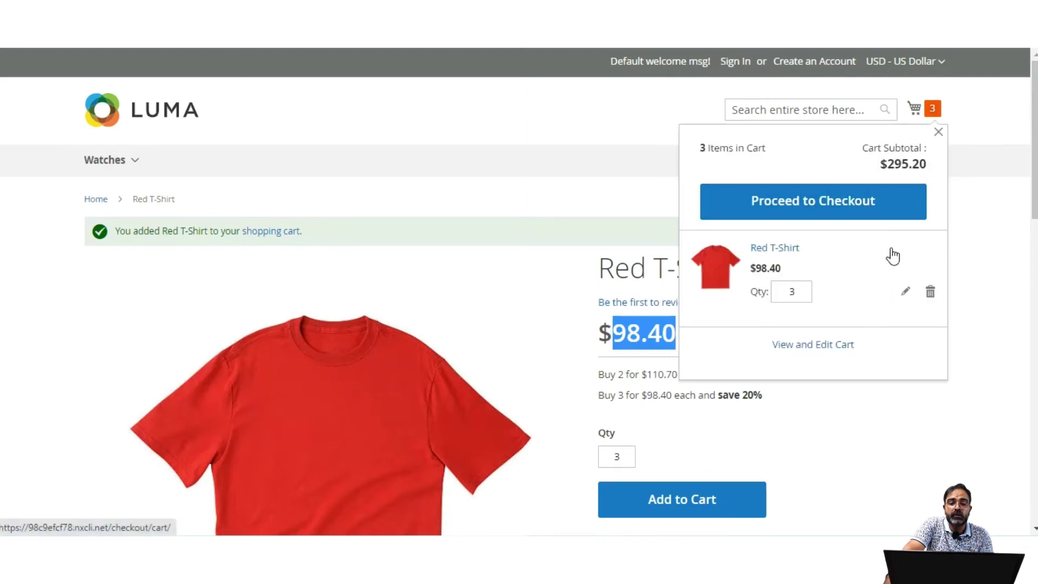
click(927, 290)
click(454, 171)
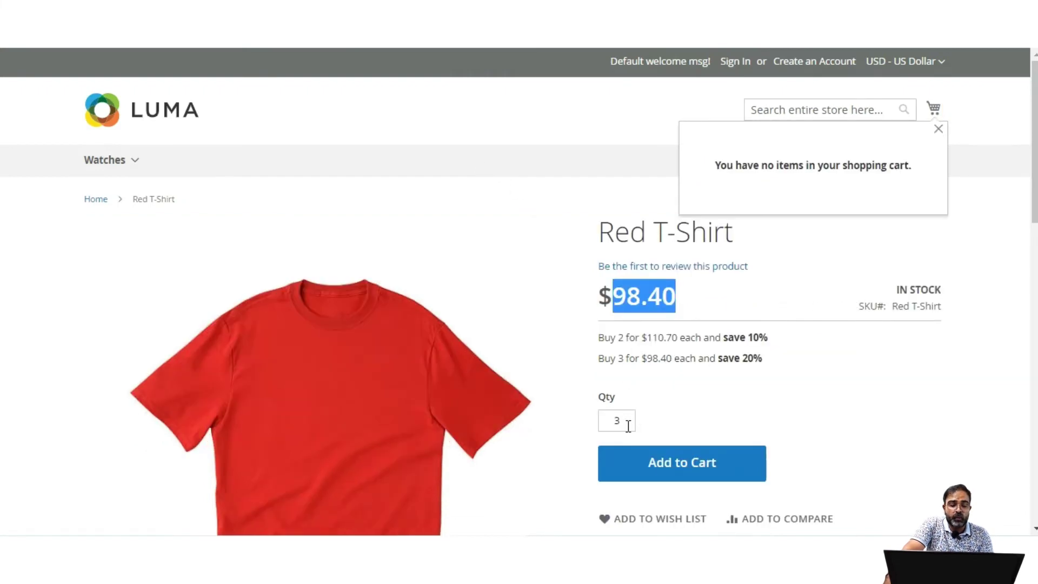
click(582, 424)
Step: Set the quantity to 2 and add two Red T-Shirts to the cart
click(613, 419)
double_click(614, 420)
text(2)
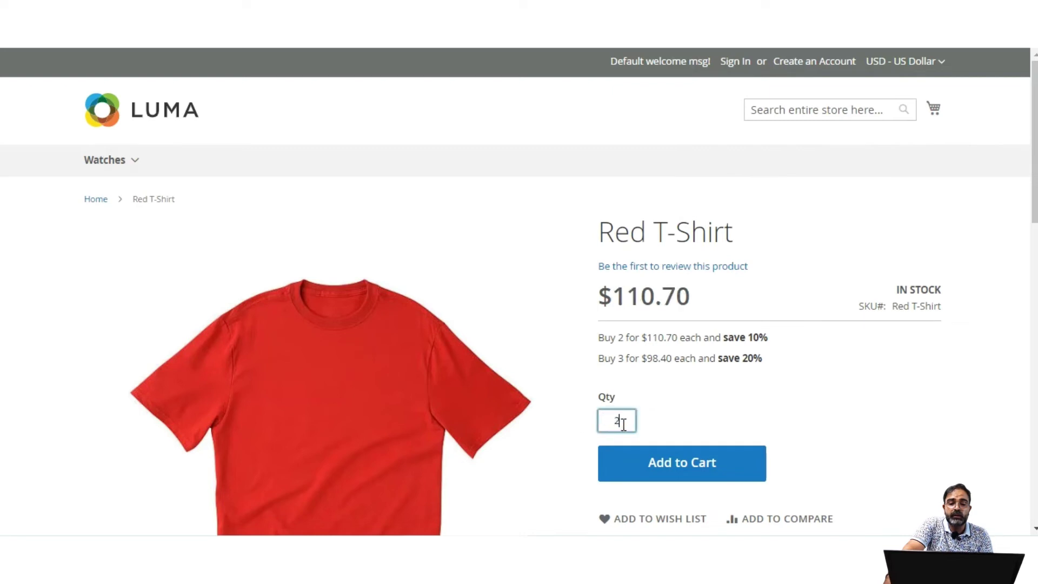
click(686, 462)
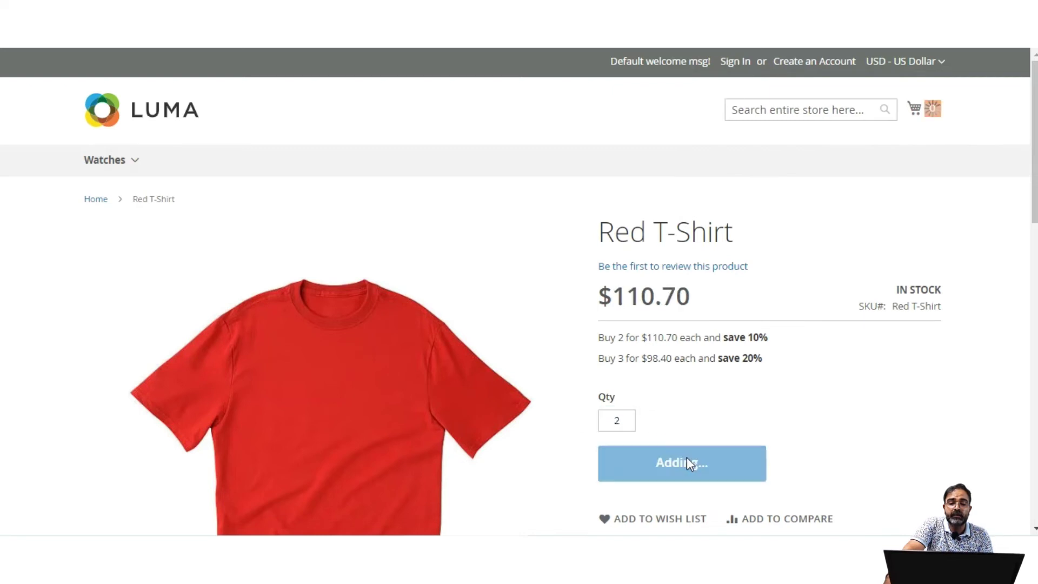
Step: Verify the minicart holds two items with a $221.40 subtotal
click(936, 115)
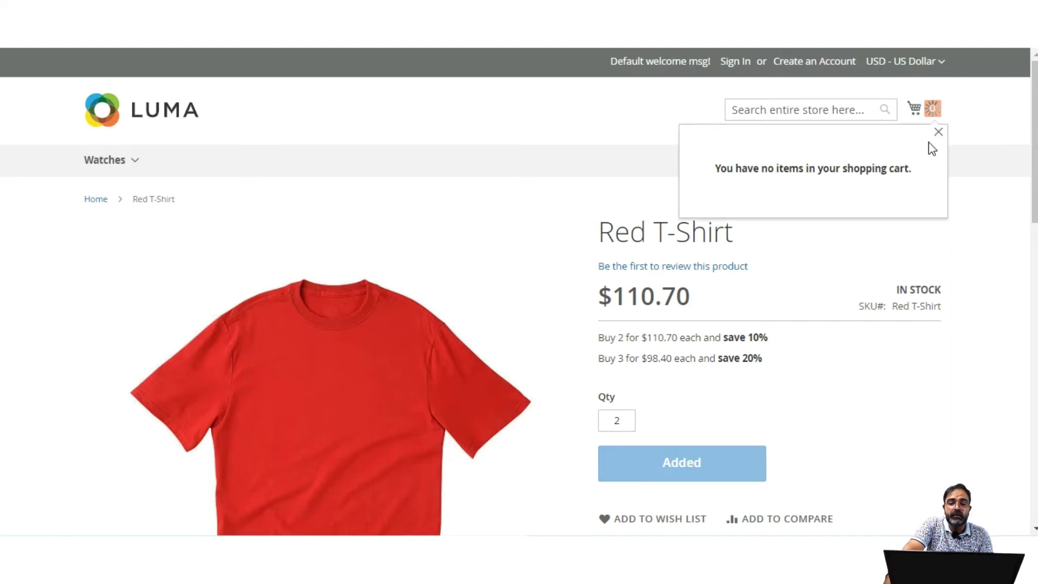
click(938, 131)
click(934, 110)
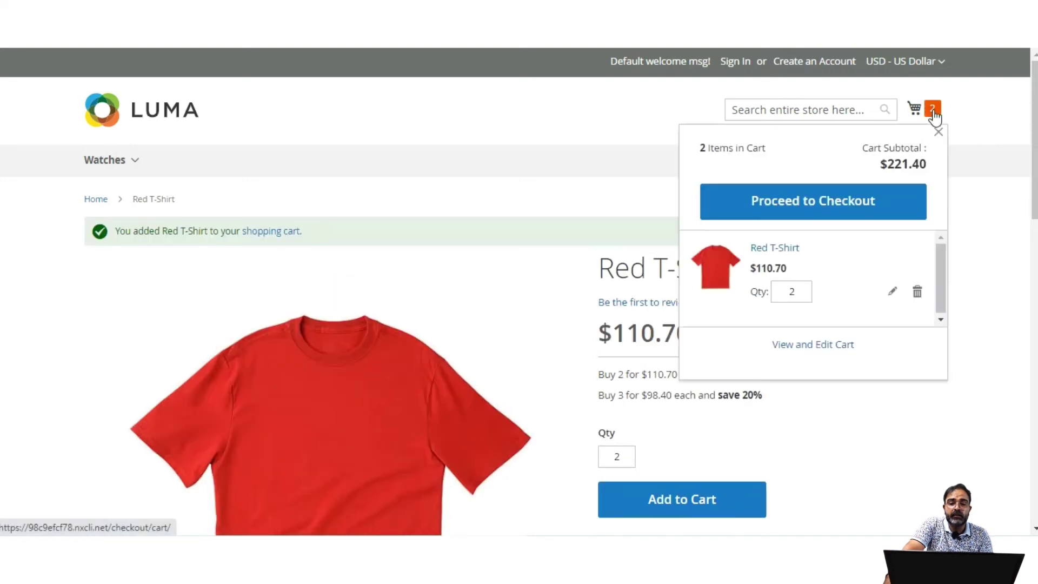
double_click(804, 292)
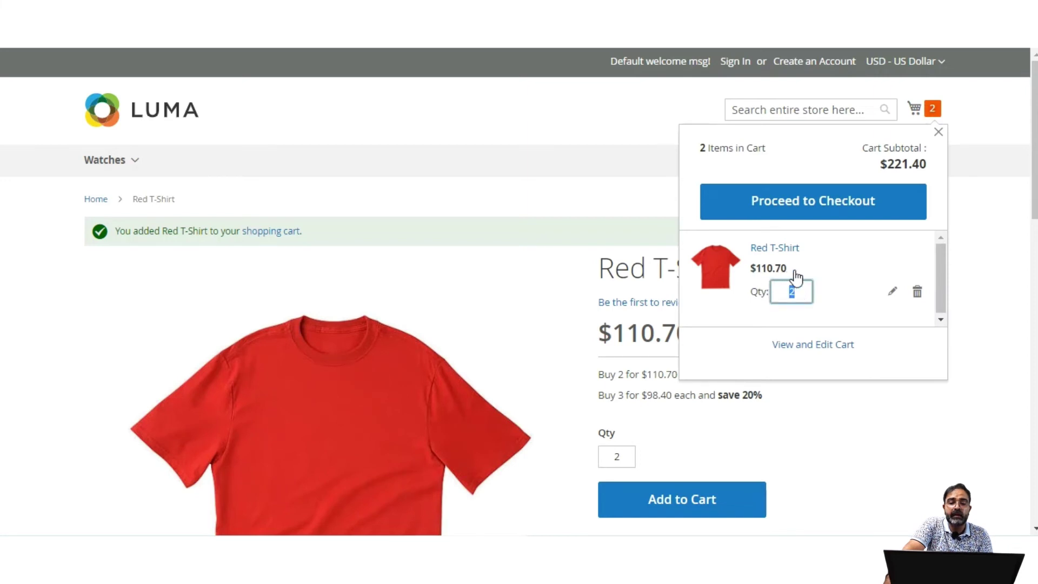
drag(891, 164, 924, 165)
click(938, 133)
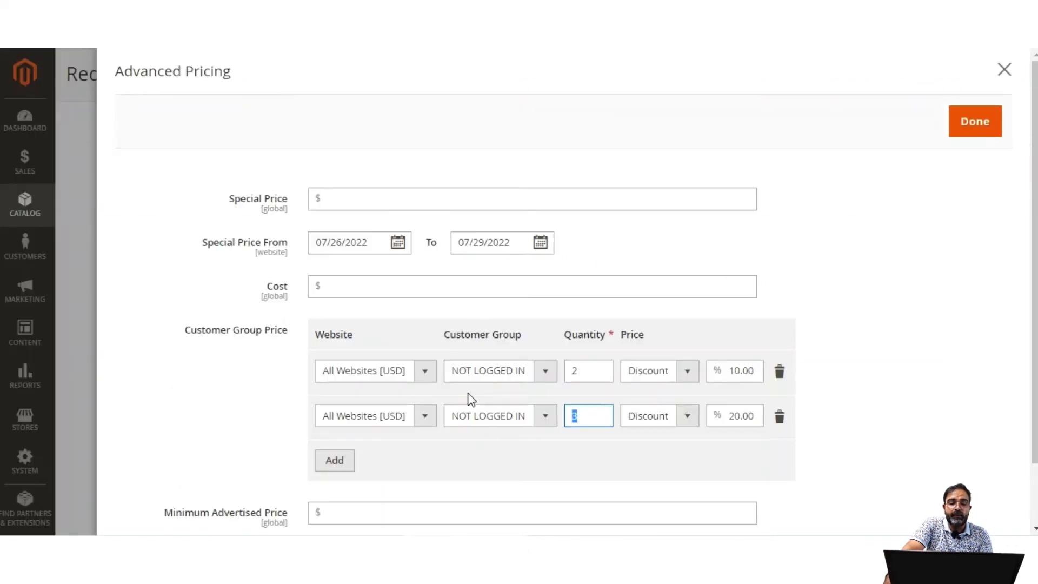
double_click(576, 373)
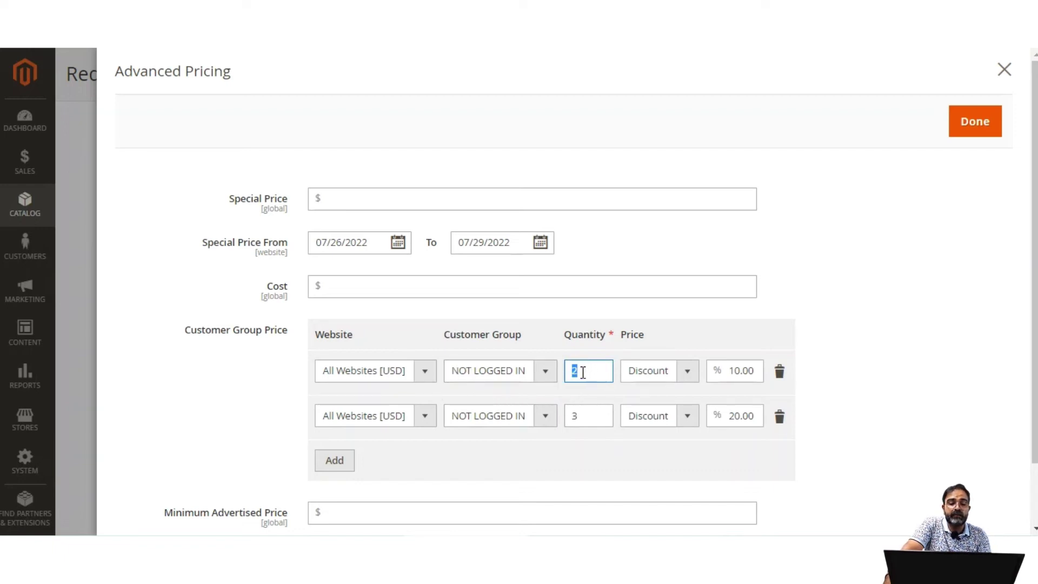
click(689, 371)
click(827, 306)
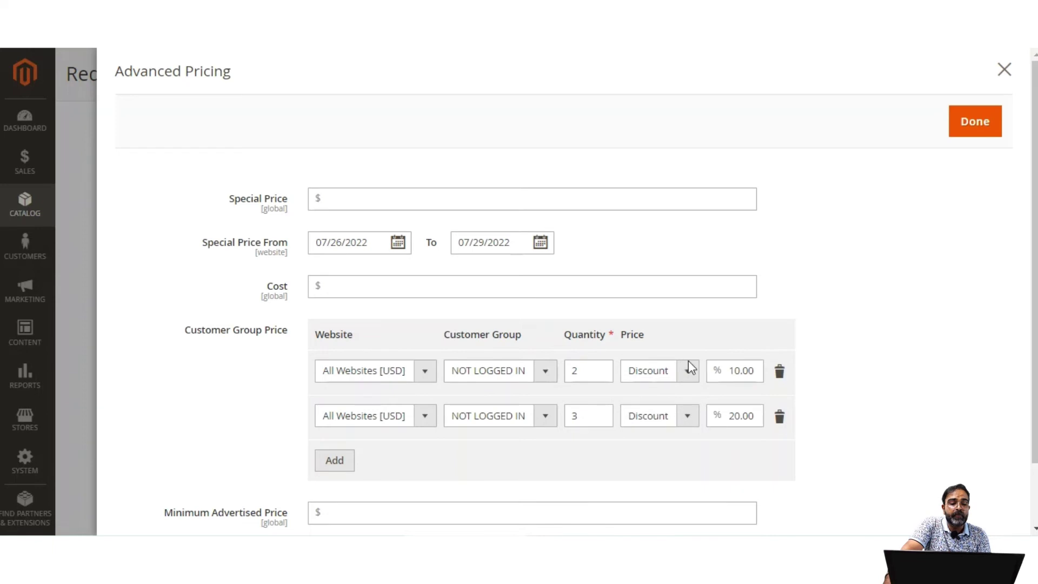
click(335, 197)
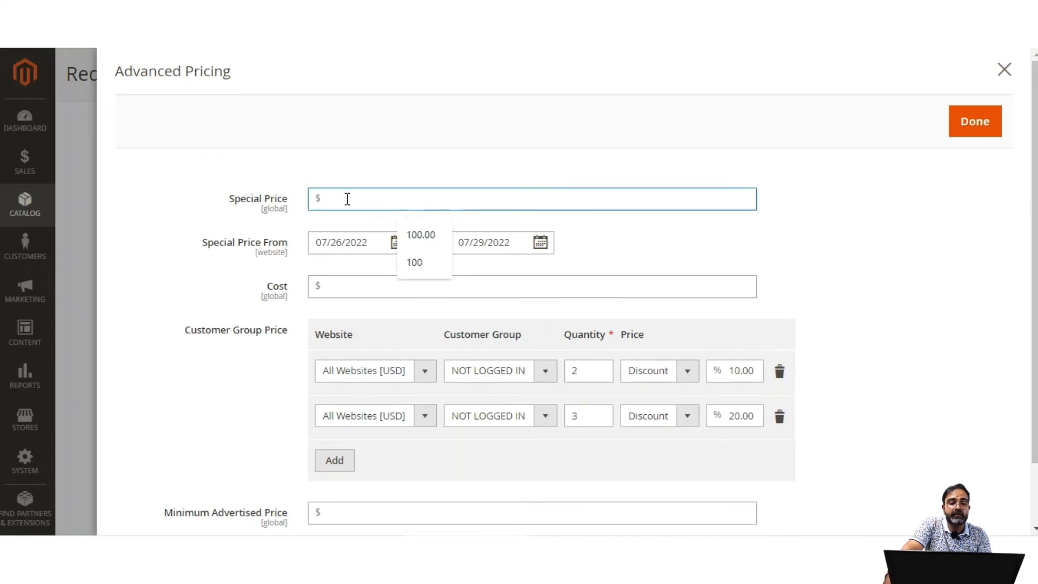
drag(205, 247, 280, 250)
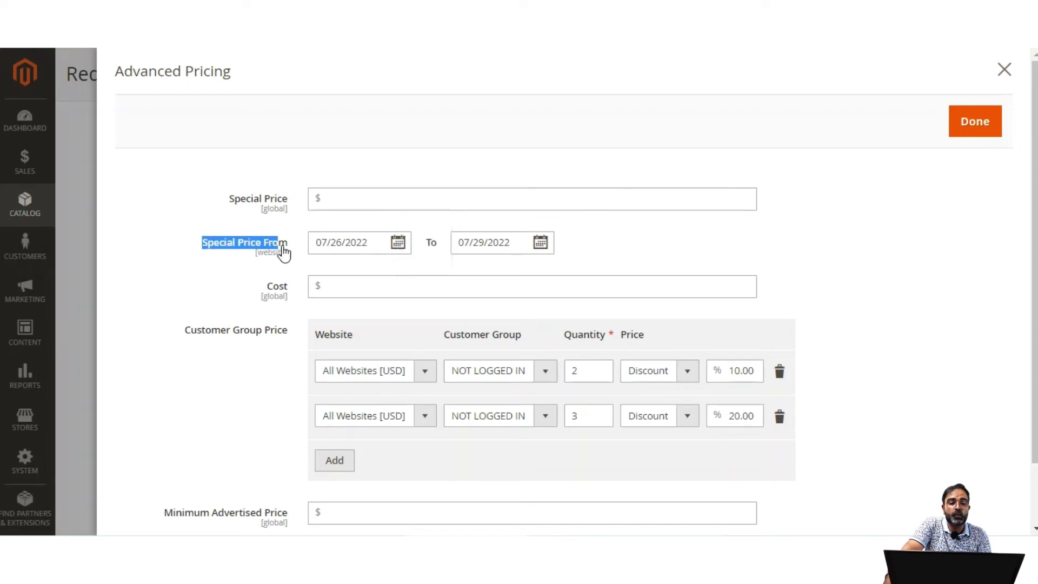
scroll(378, 340, down, 1)
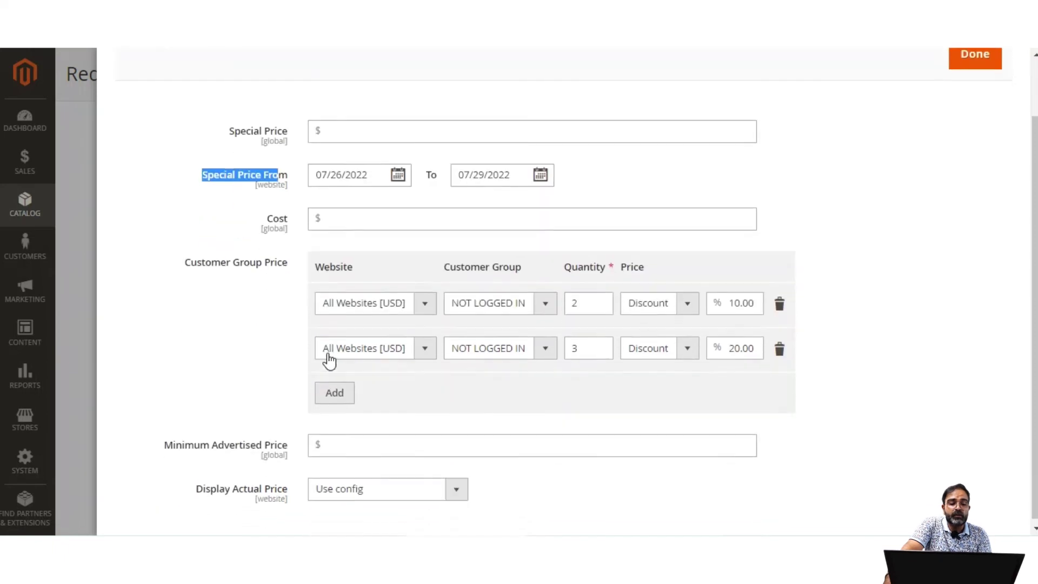
click(222, 399)
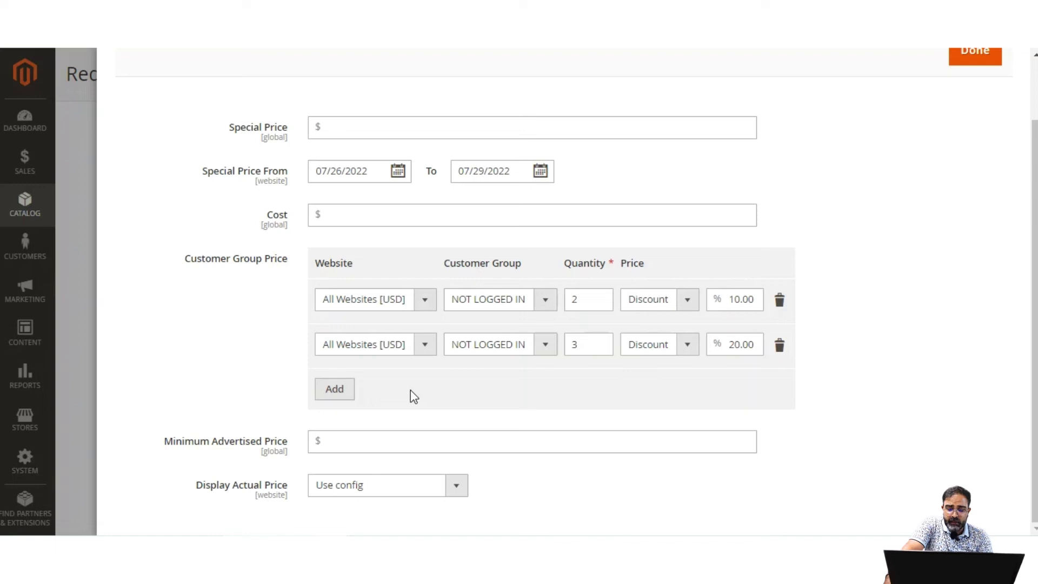
Step: Keep Display Actual Price on Use config and set Minimum Advertised Price to 120
click(456, 489)
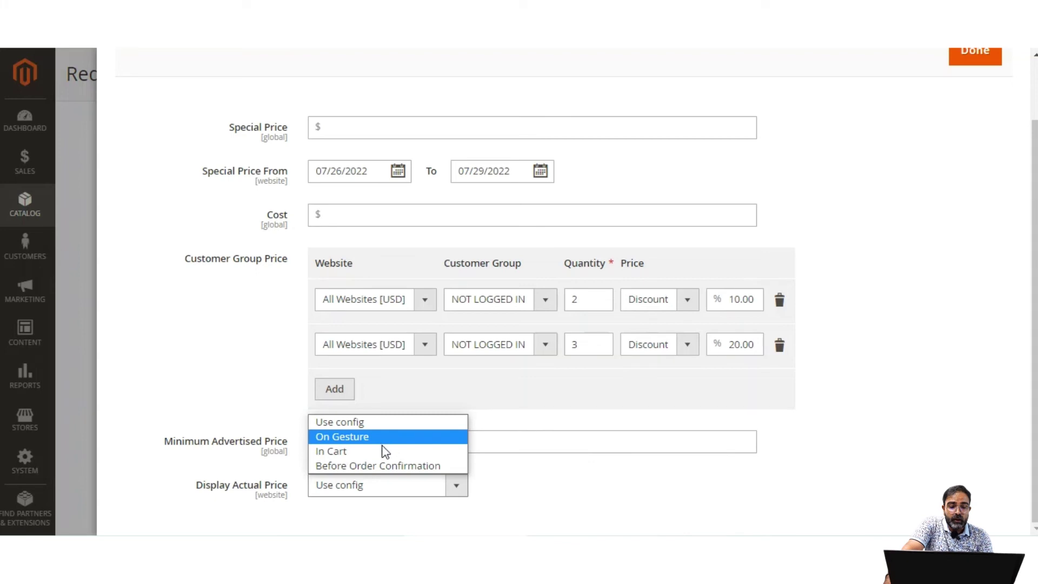
click(513, 485)
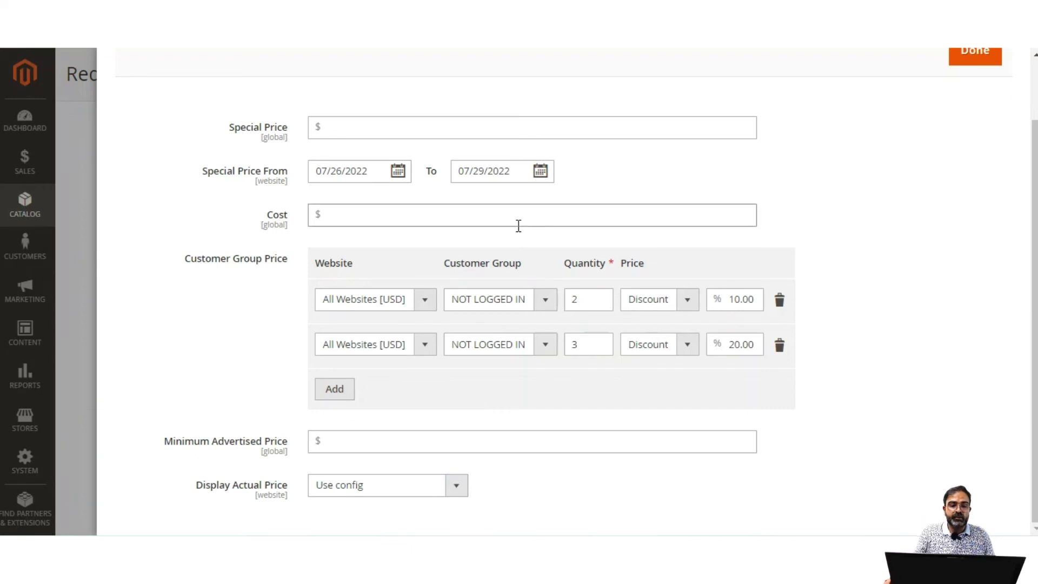
click(384, 437)
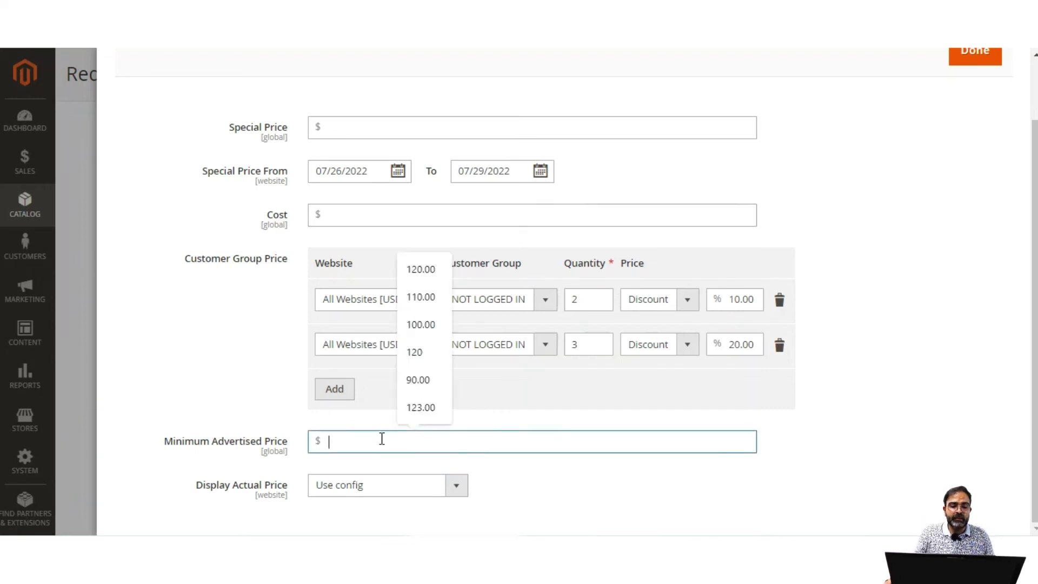
click(417, 352)
scroll(531, 384, up, 2)
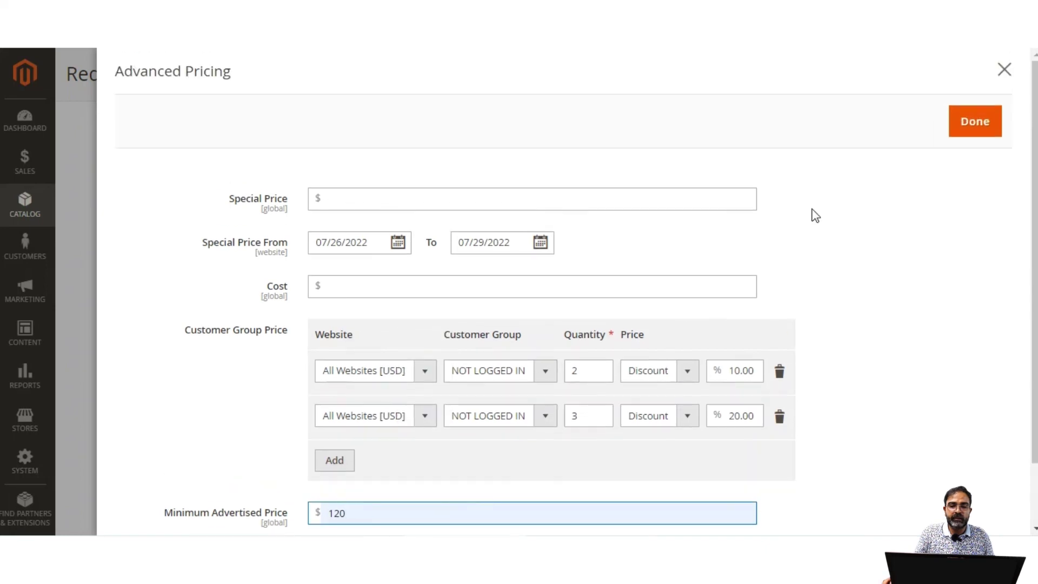
click(975, 120)
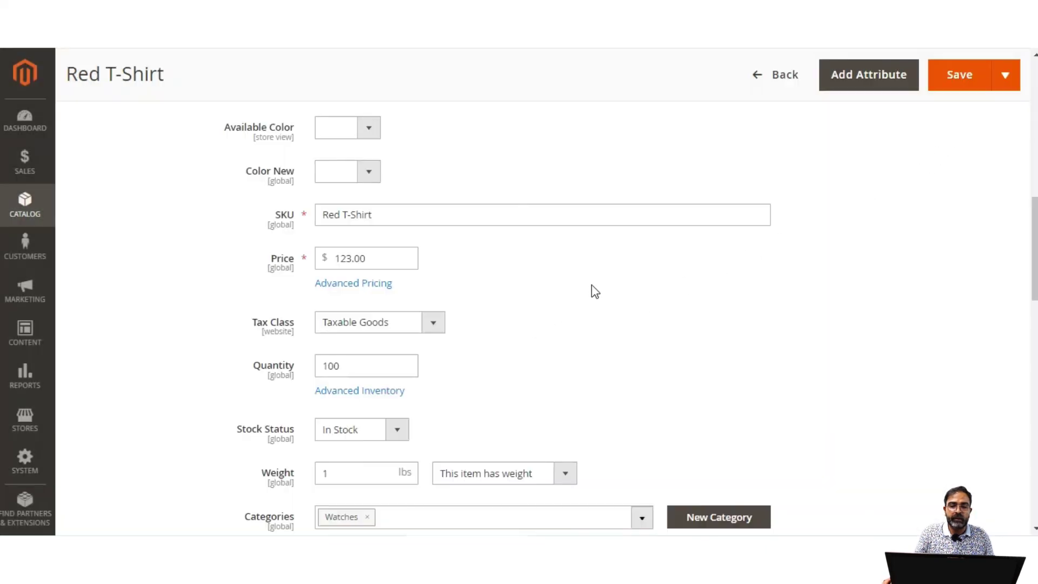
Step: Save the Red T-Shirt and reload the storefront page, noting the $110.70 buy-two price
click(956, 83)
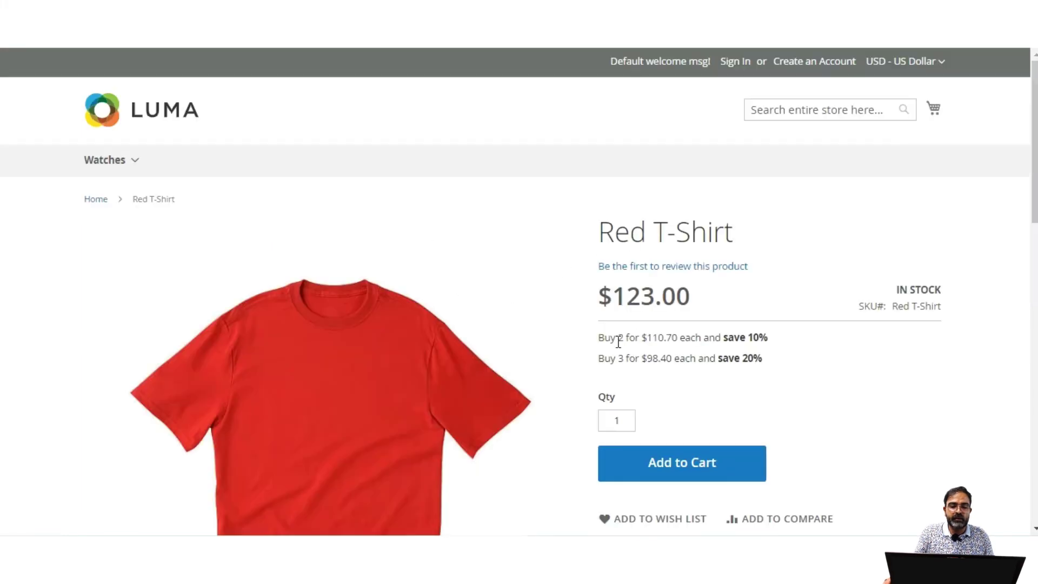
drag(647, 339, 673, 358)
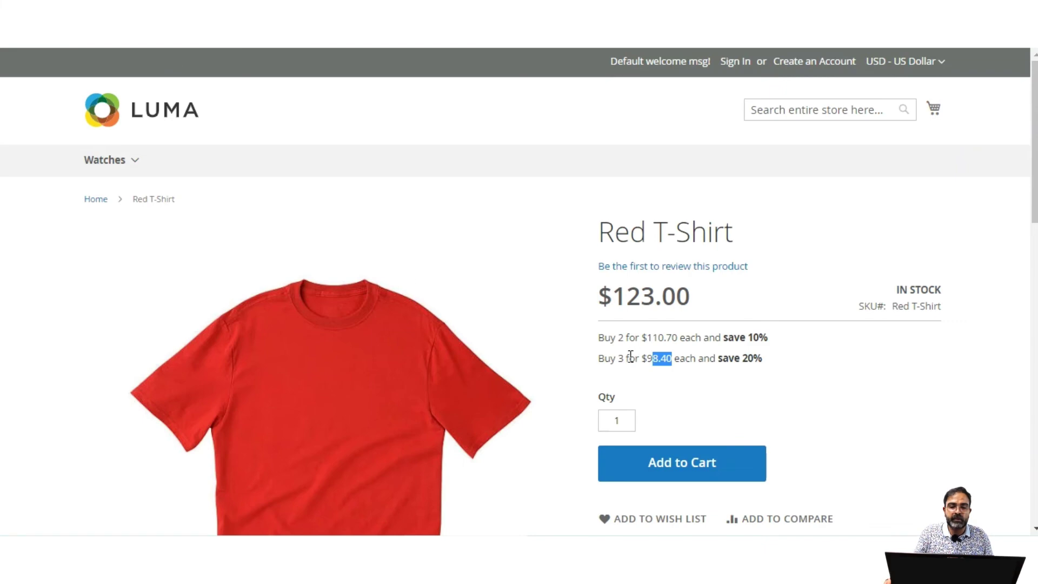
key(F5)
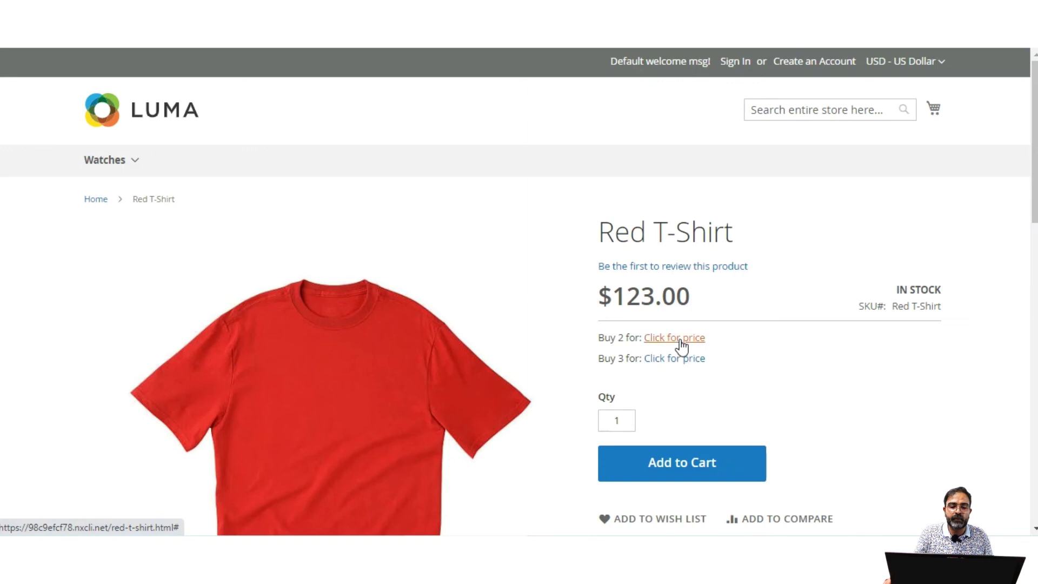
Step: Reveal the Click for price popups for Buy 2 ($110.70) and Buy 3 ($98.40)
click(679, 341)
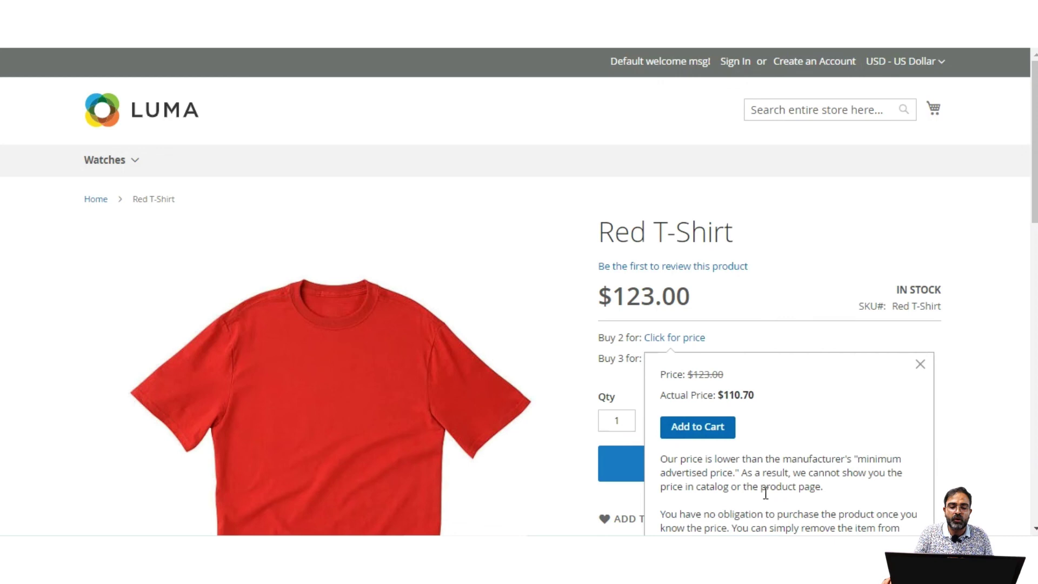
click(771, 334)
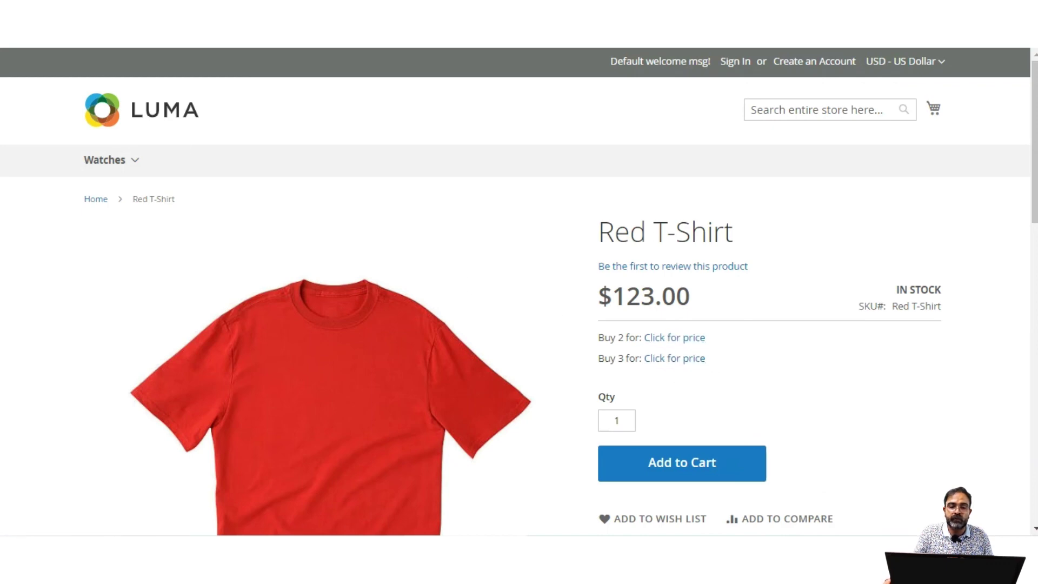
click(685, 358)
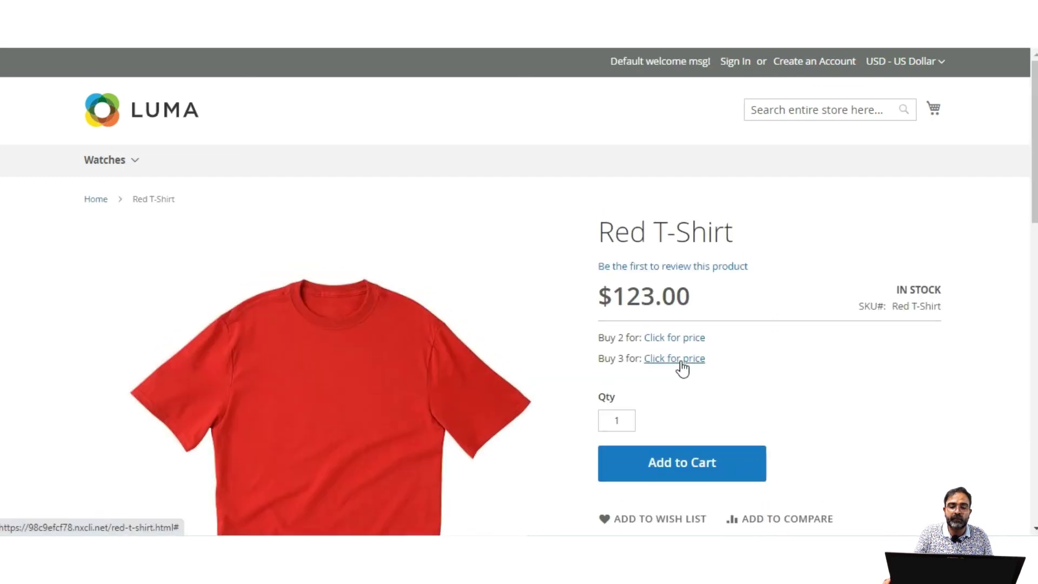
click(680, 360)
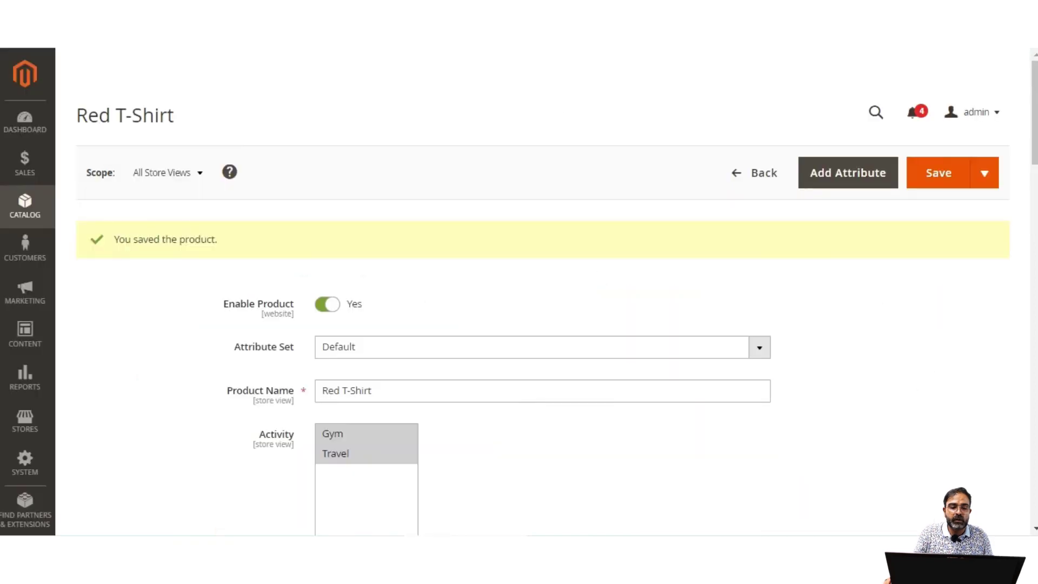
Step: Delete the 120.00 Minimum Advertised Price in Advanced Pricing and save the Red T-Shirt
scroll(389, 457, down, 5)
scroll(391, 457, down, 6)
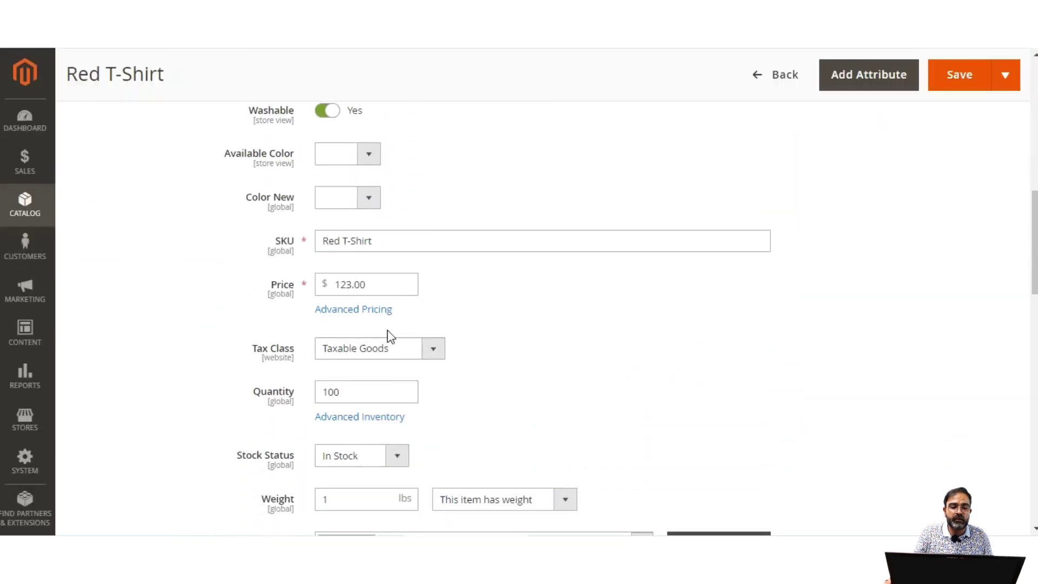
click(373, 308)
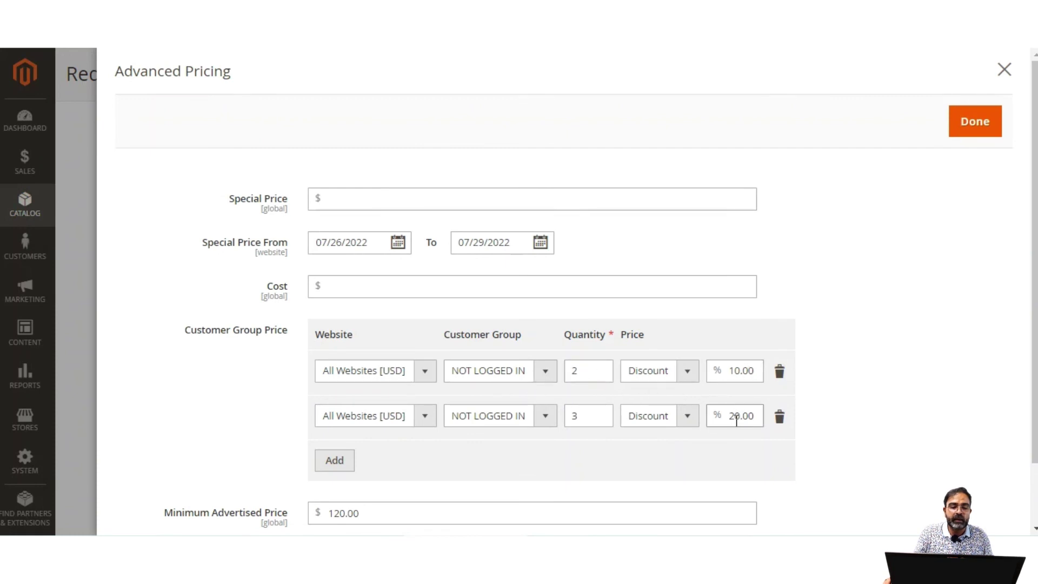
scroll(595, 427, down, 2)
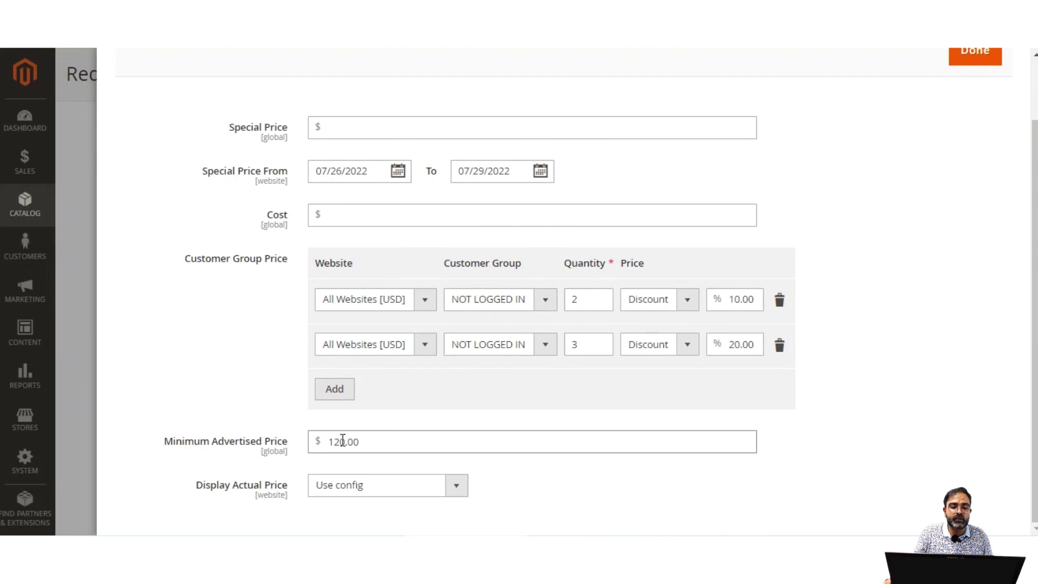
drag(372, 444, 297, 444)
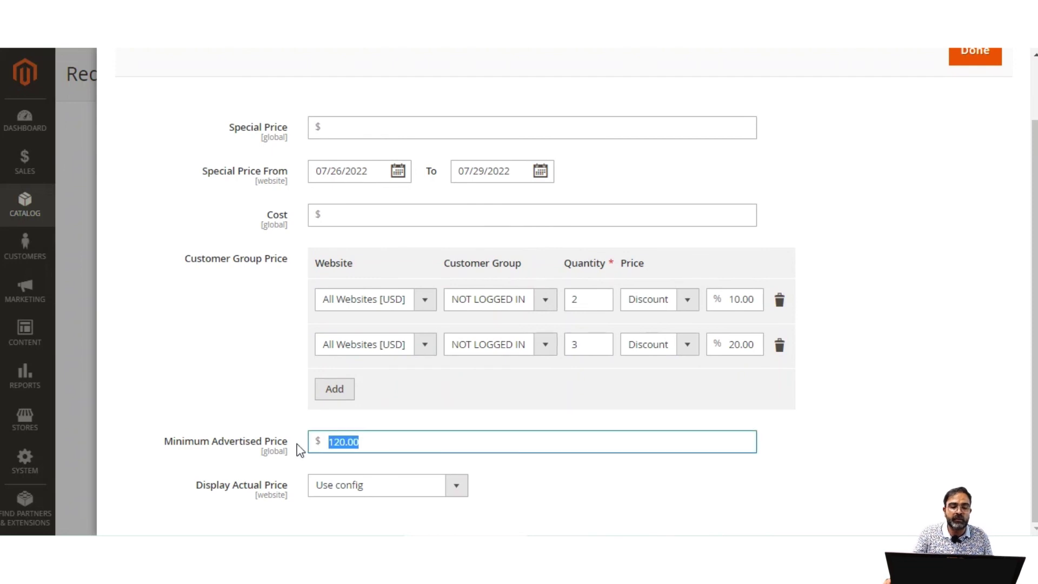
key(BackSpace)
scroll(644, 384, up, 2)
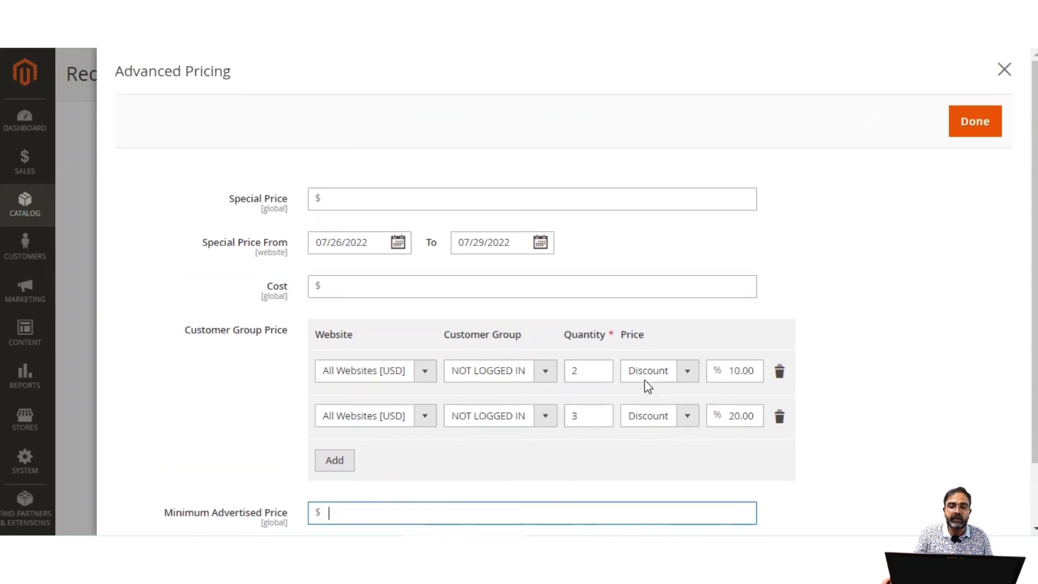
click(965, 123)
click(959, 86)
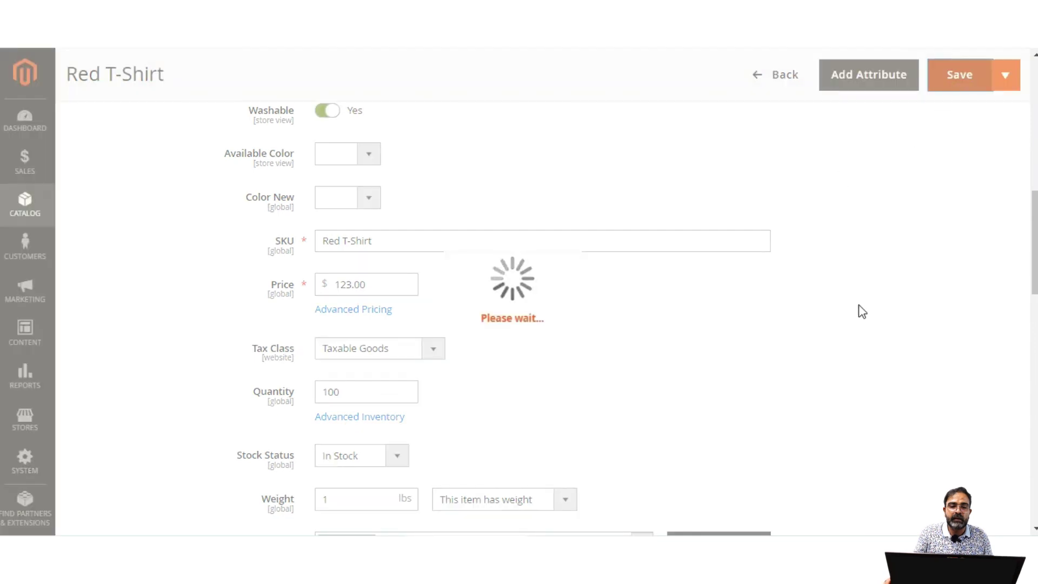